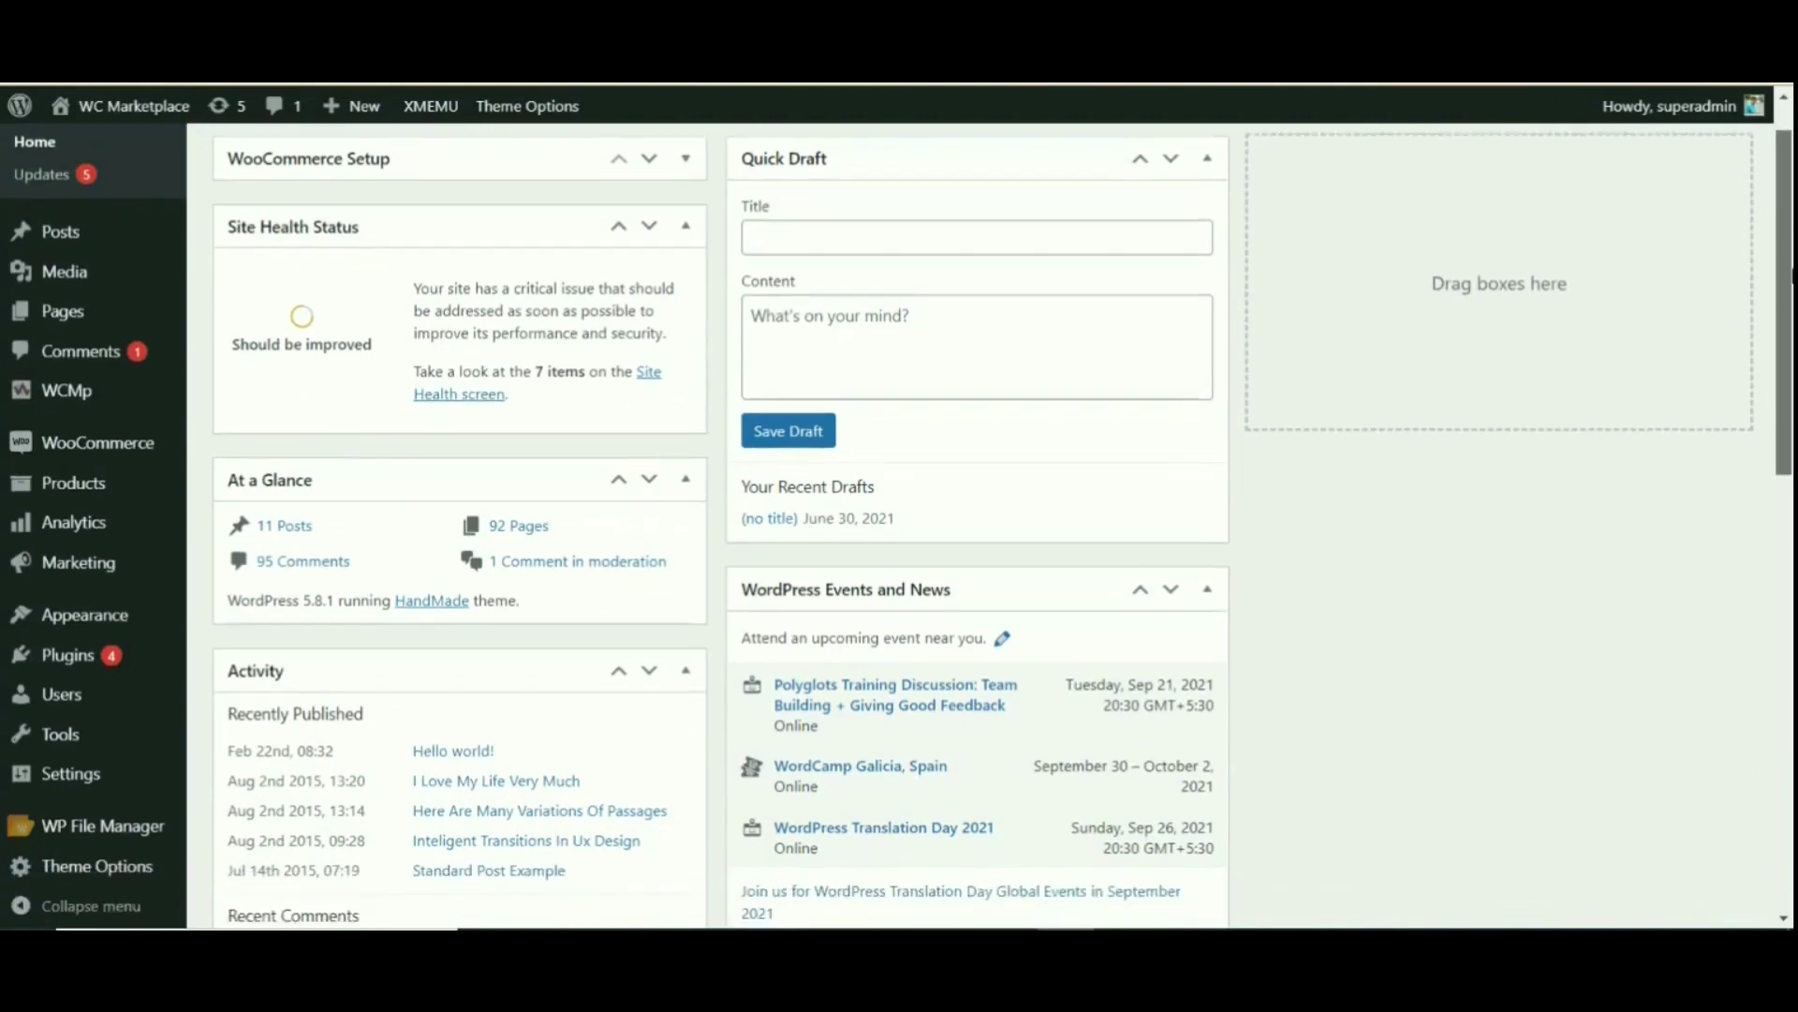
Step: Open the WCMp Commissions list in WordPress admin
{"action": "scroll", "coordinate": [898, 517], "scroll_direction": "up", "scroll_amount": 1}
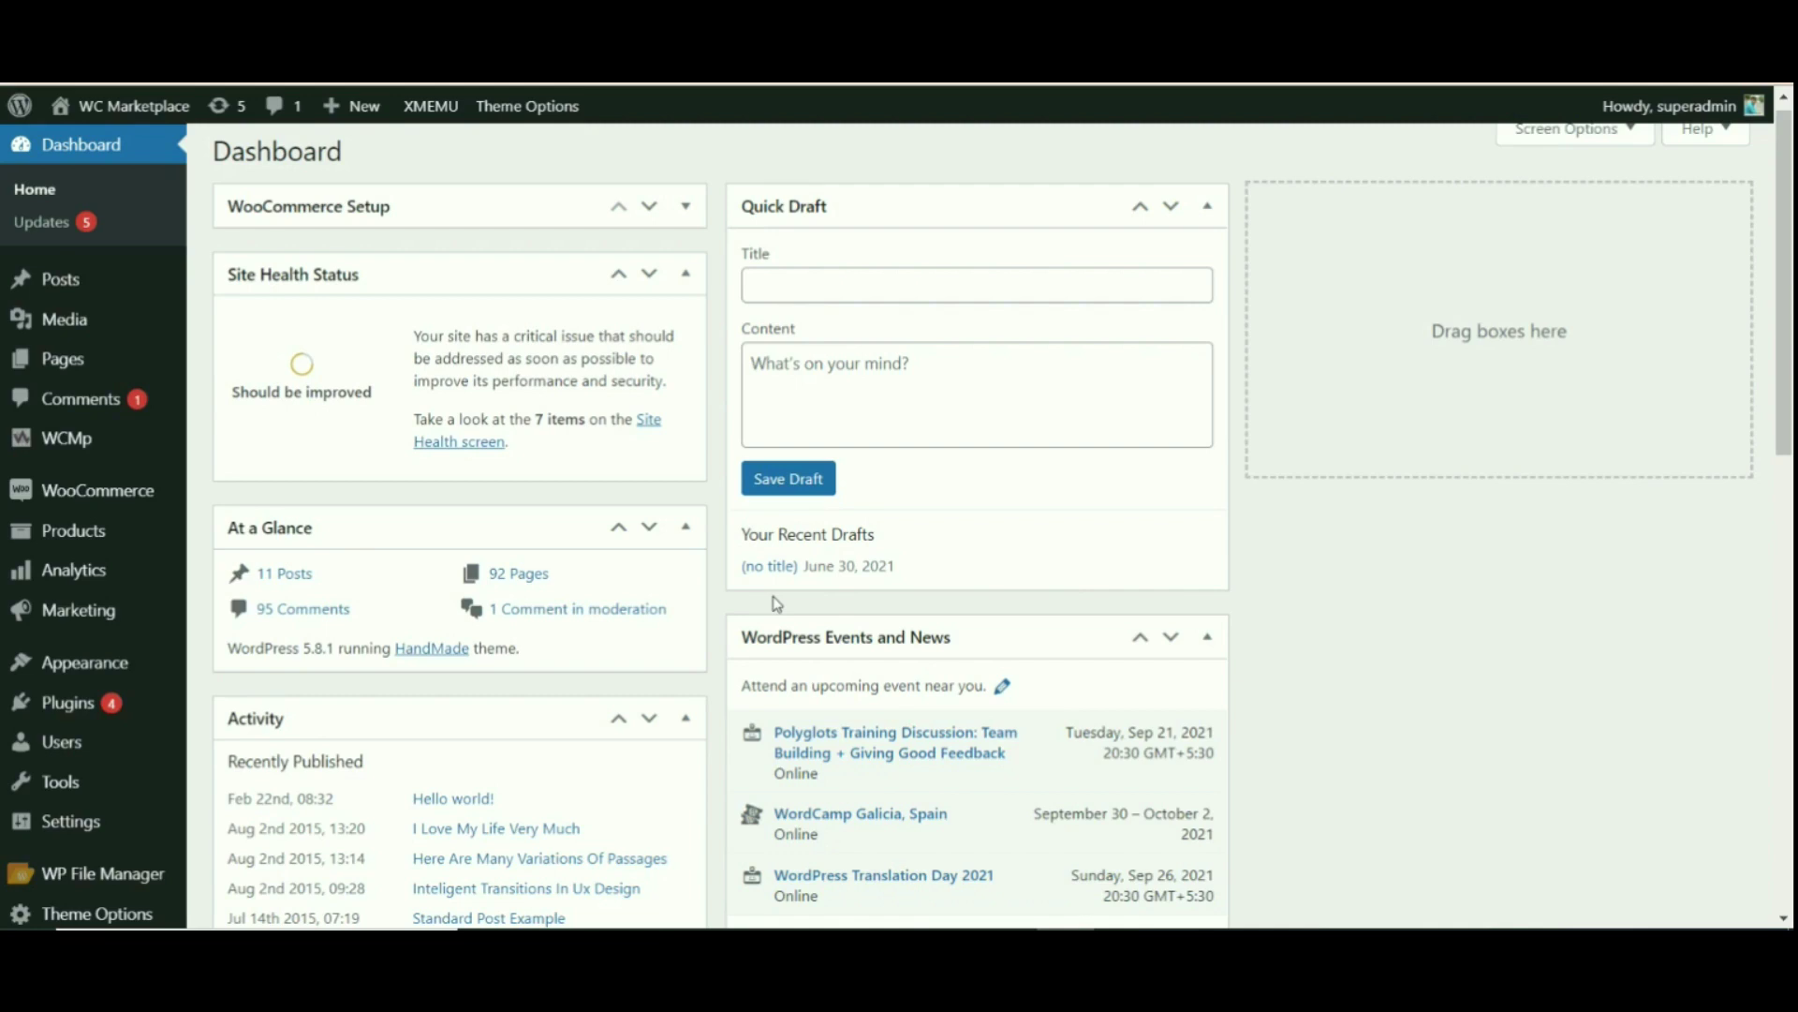
{"action": "scroll", "coordinate": [1428, 818], "scroll_direction": "up", "scroll_amount": 1}
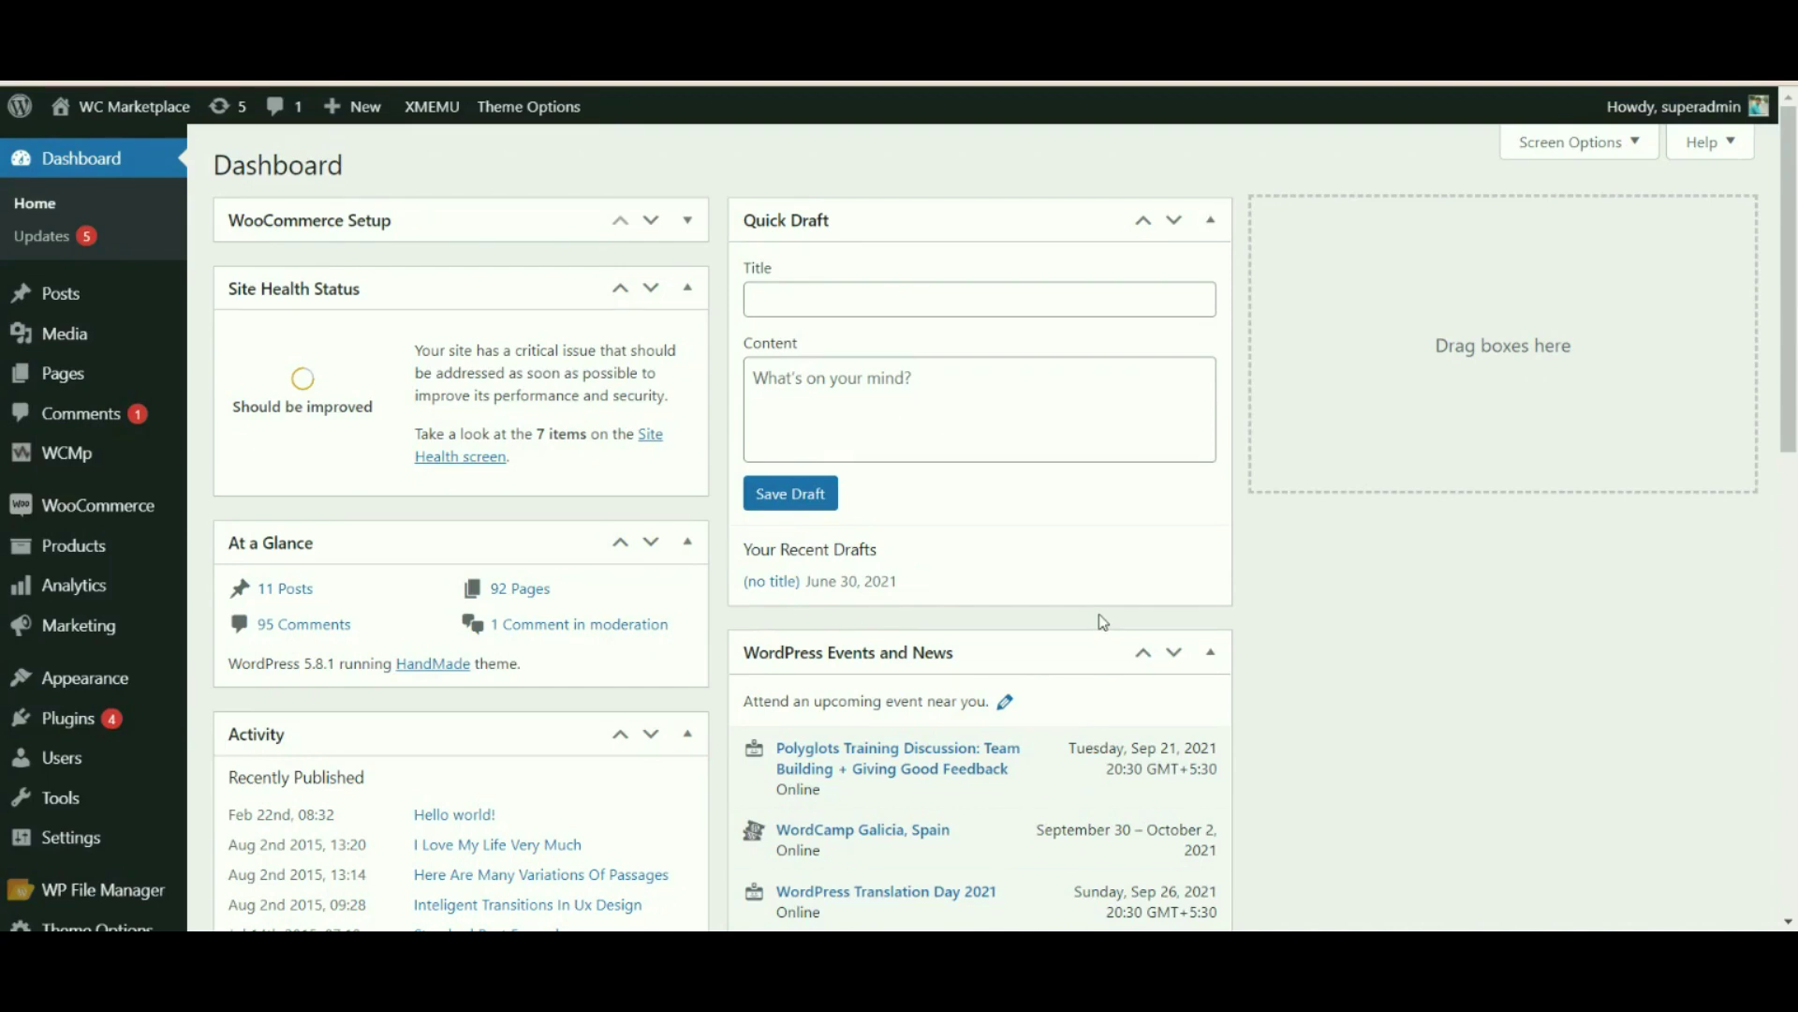
{"action": "mouse_move", "coordinate": [66, 460]}
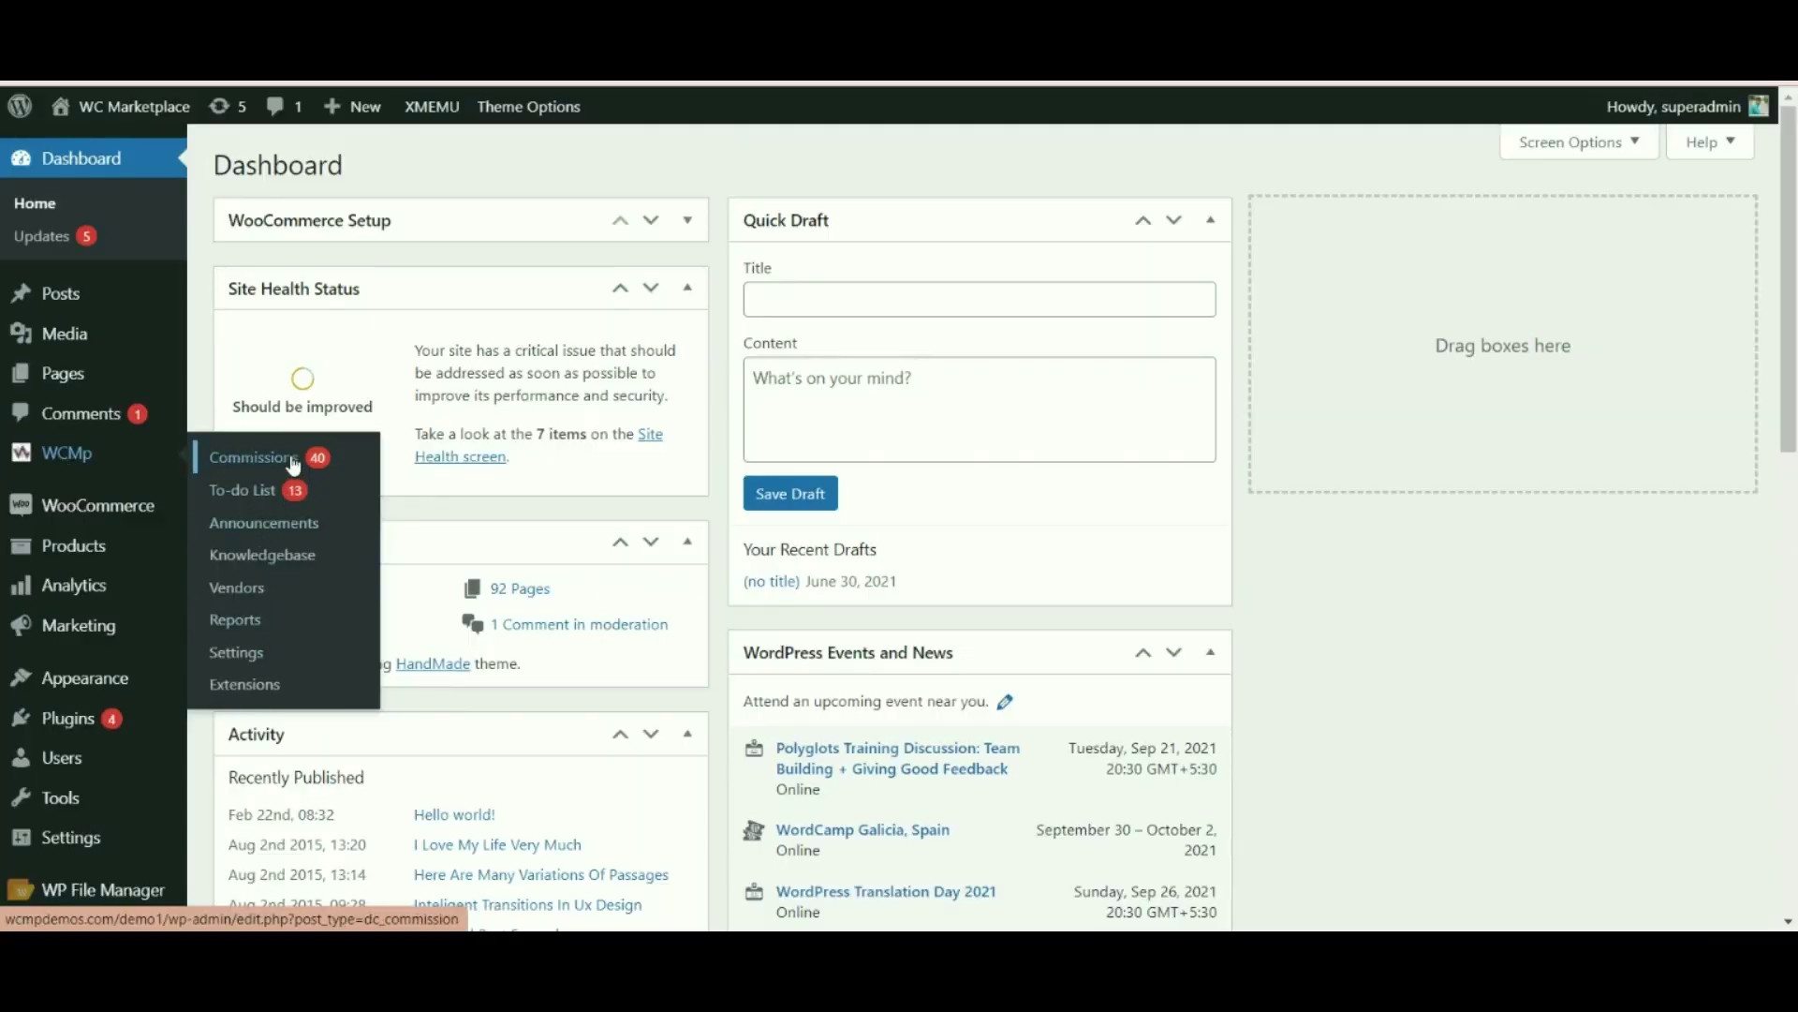
{"action": "left_click", "coordinate": [253, 457]}
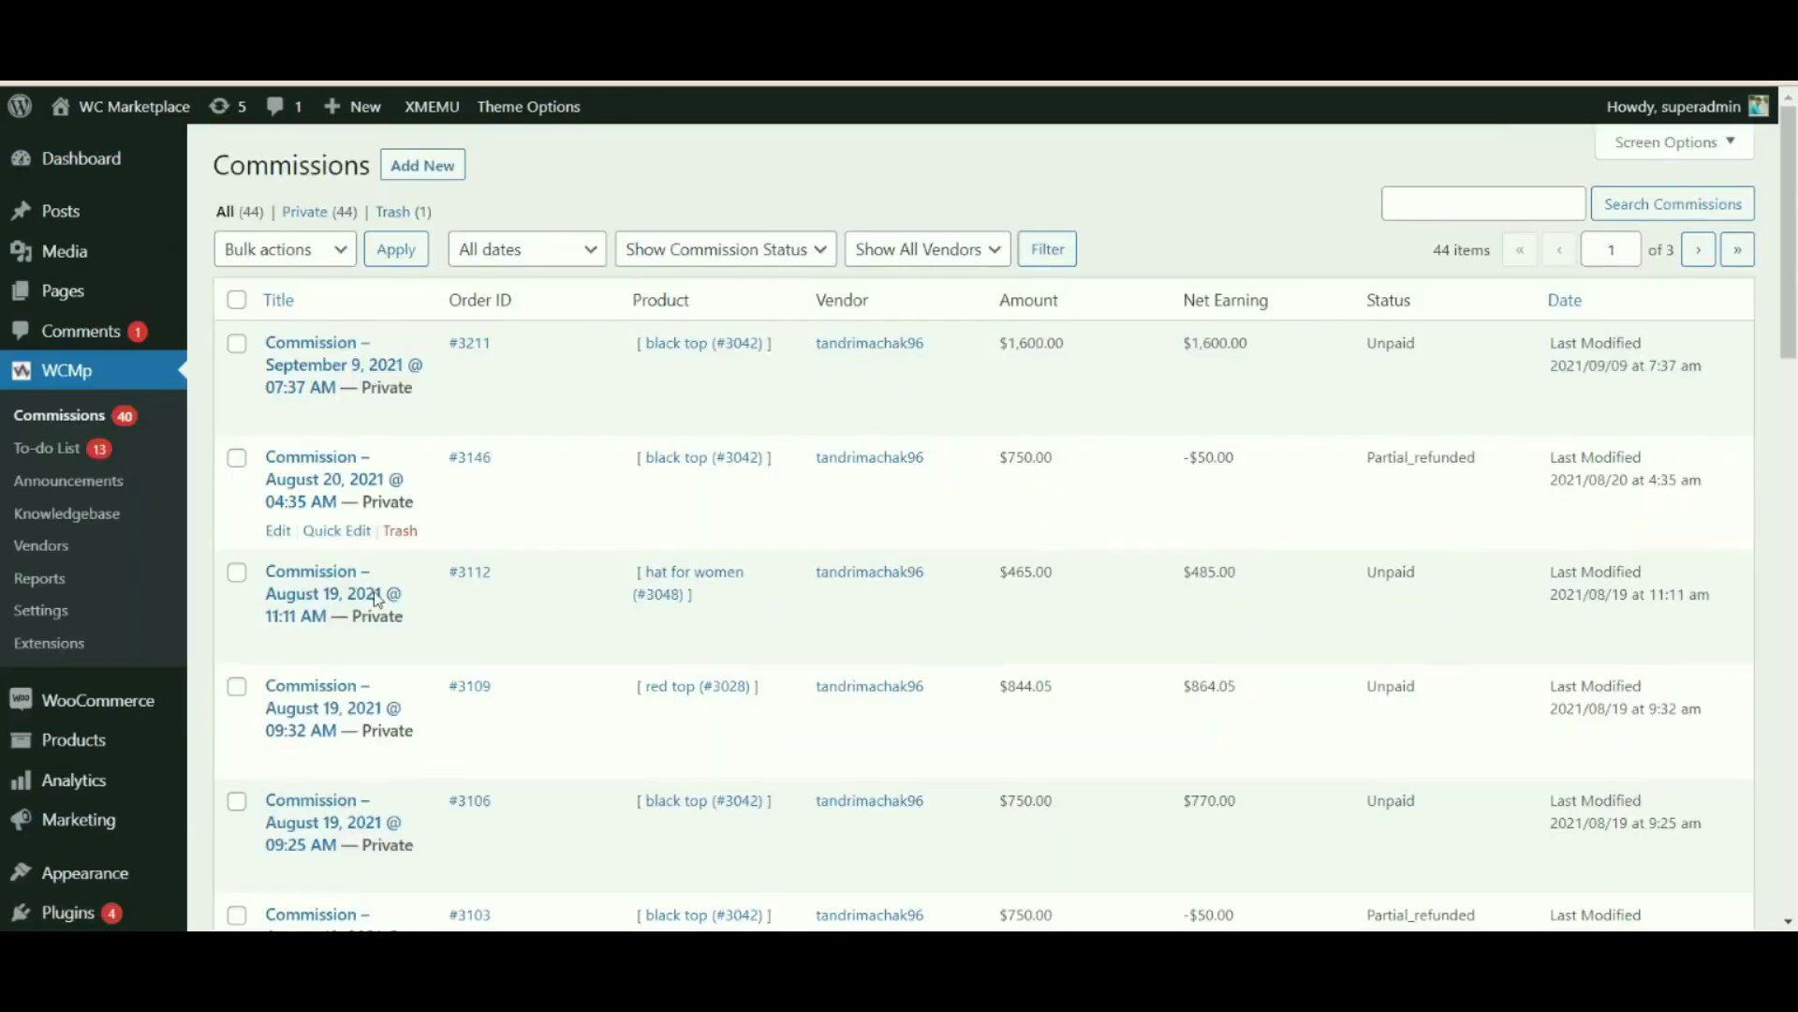
Step: Check that the newest commission, for order #3211, is still marked Unpaid
{"action": "scroll", "coordinate": [360, 562], "scroll_direction": "down", "scroll_amount": 3}
{"action": "scroll", "coordinate": [371, 474], "scroll_direction": "up", "scroll_amount": 4}
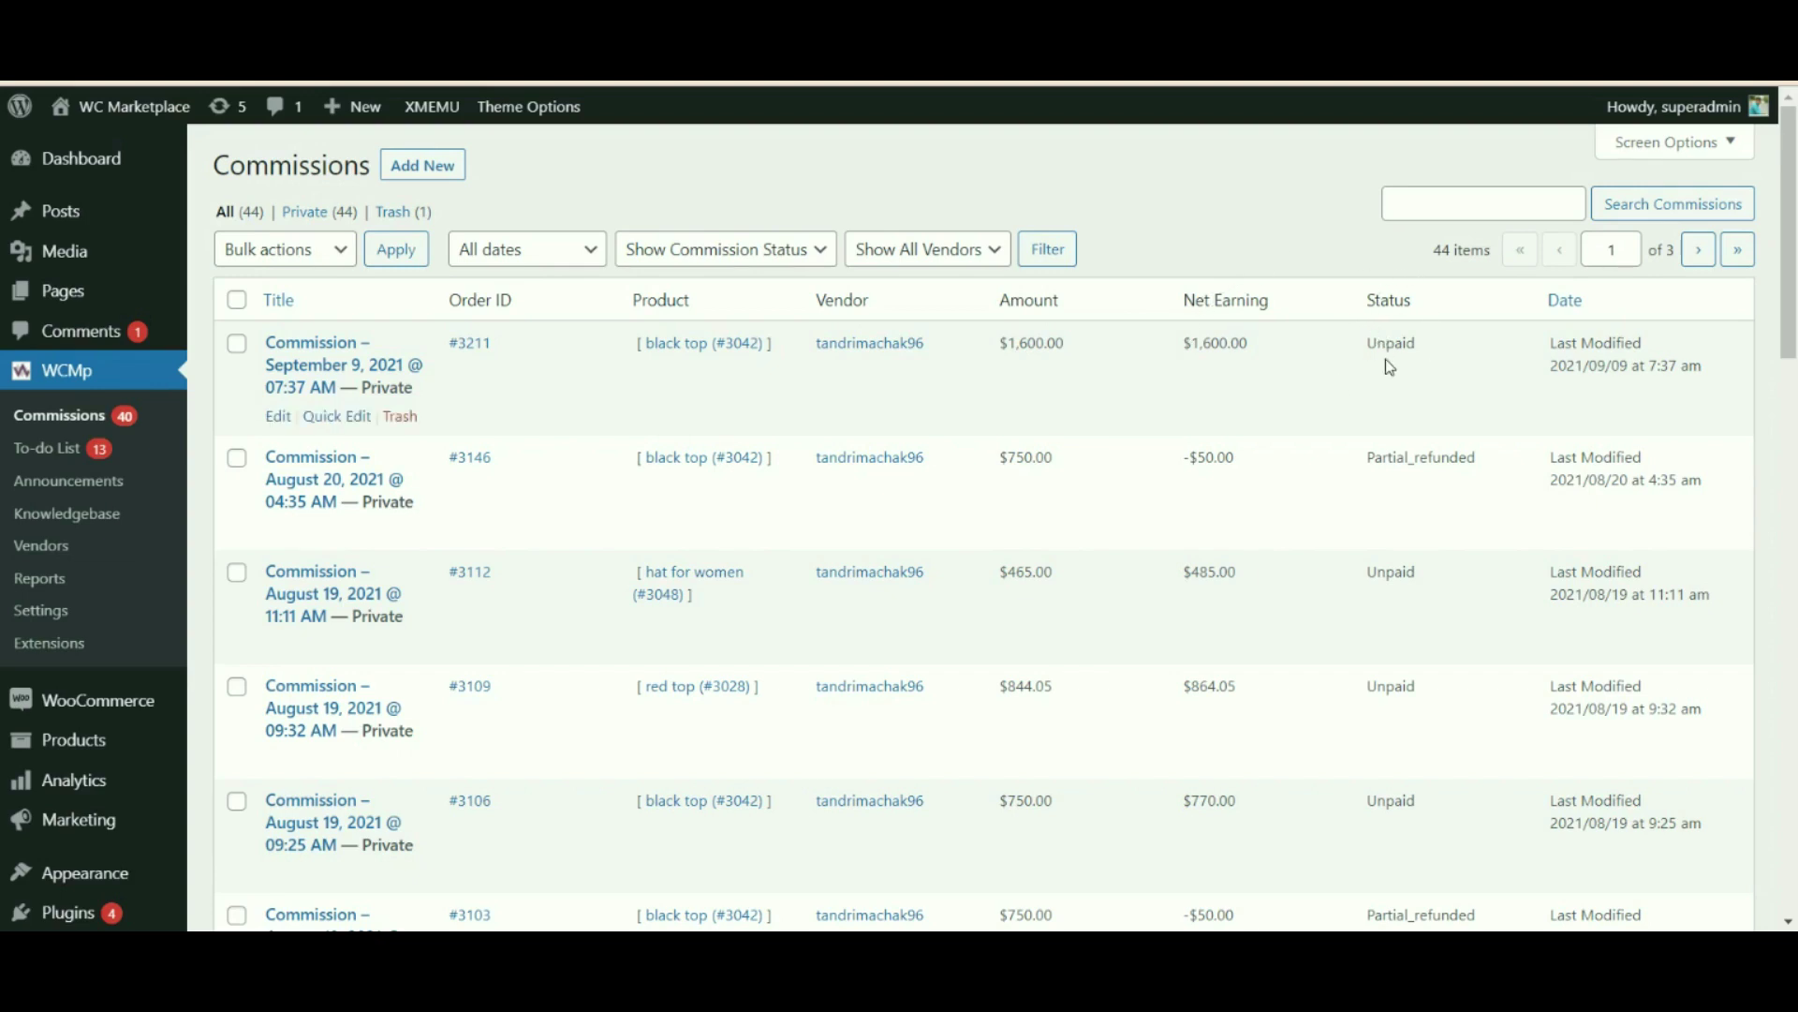
{"action": "left_click_drag", "start_coordinate": [1366, 343], "coordinate": [1430, 356]}
{"action": "left_click", "coordinate": [1430, 356]}
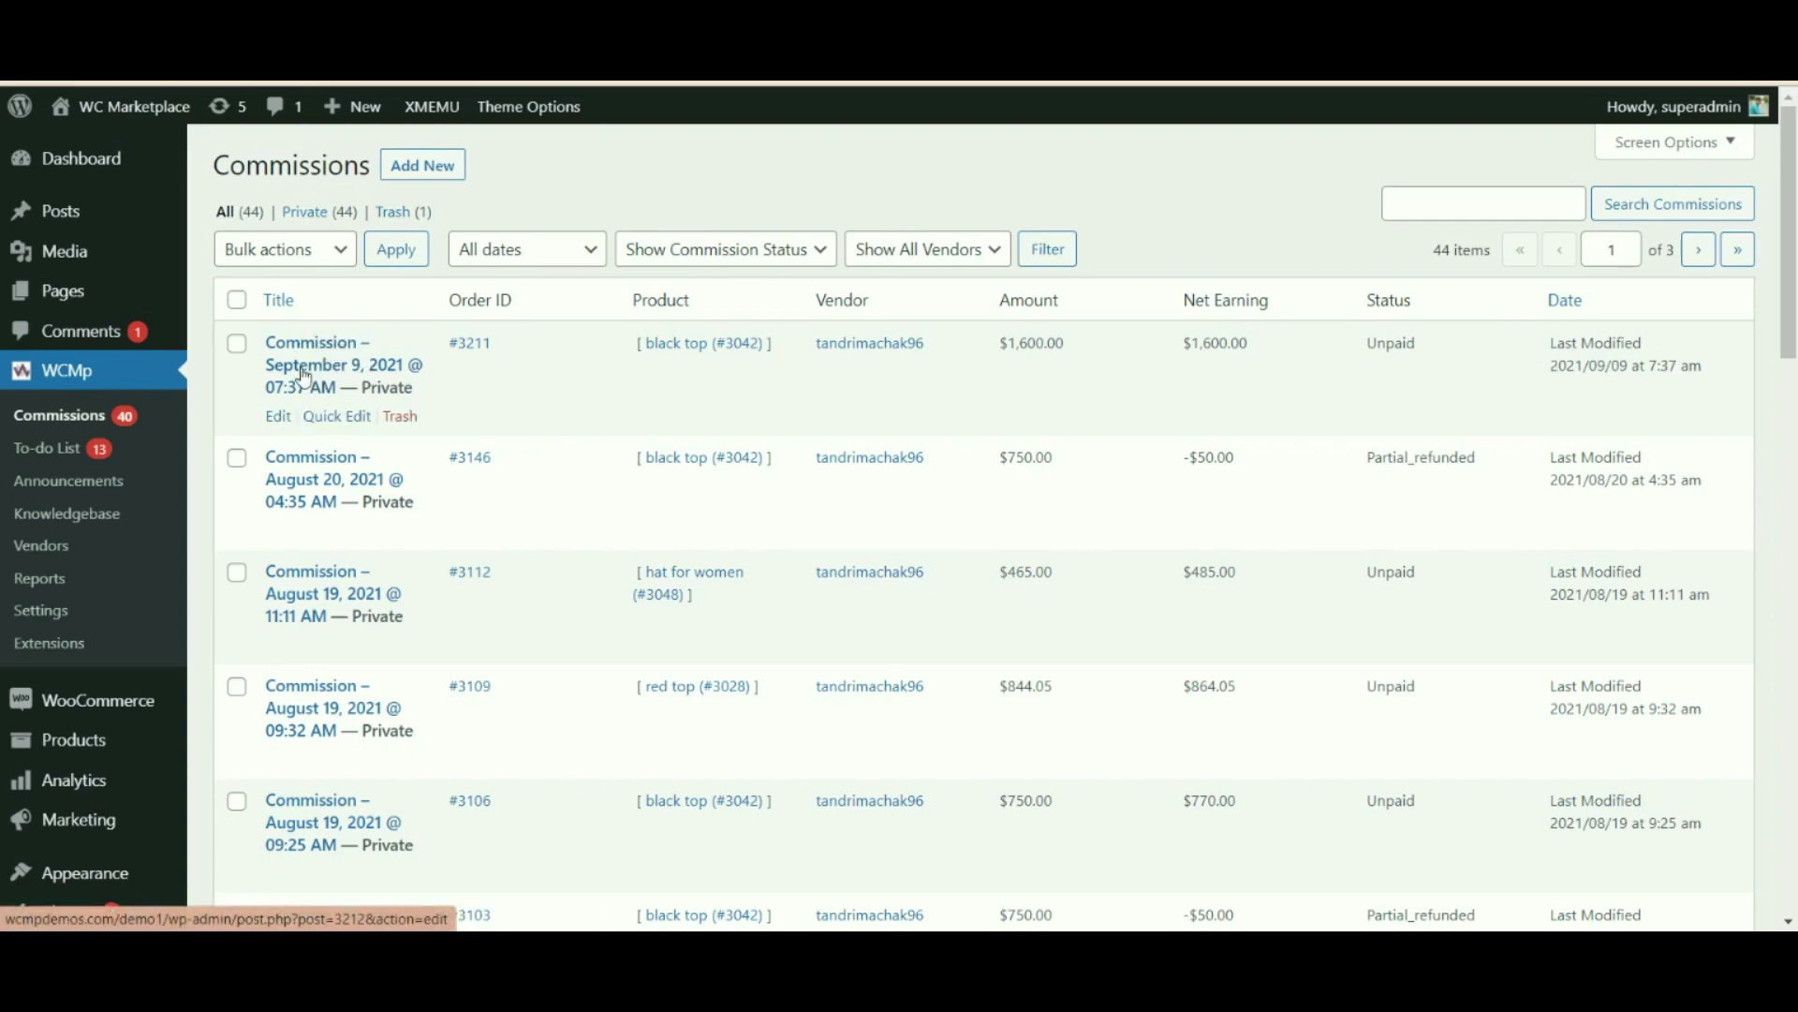
Step: Open the September 9 commission, #3212, for editing and check its number in the heading
{"action": "left_click", "coordinate": [278, 417]}
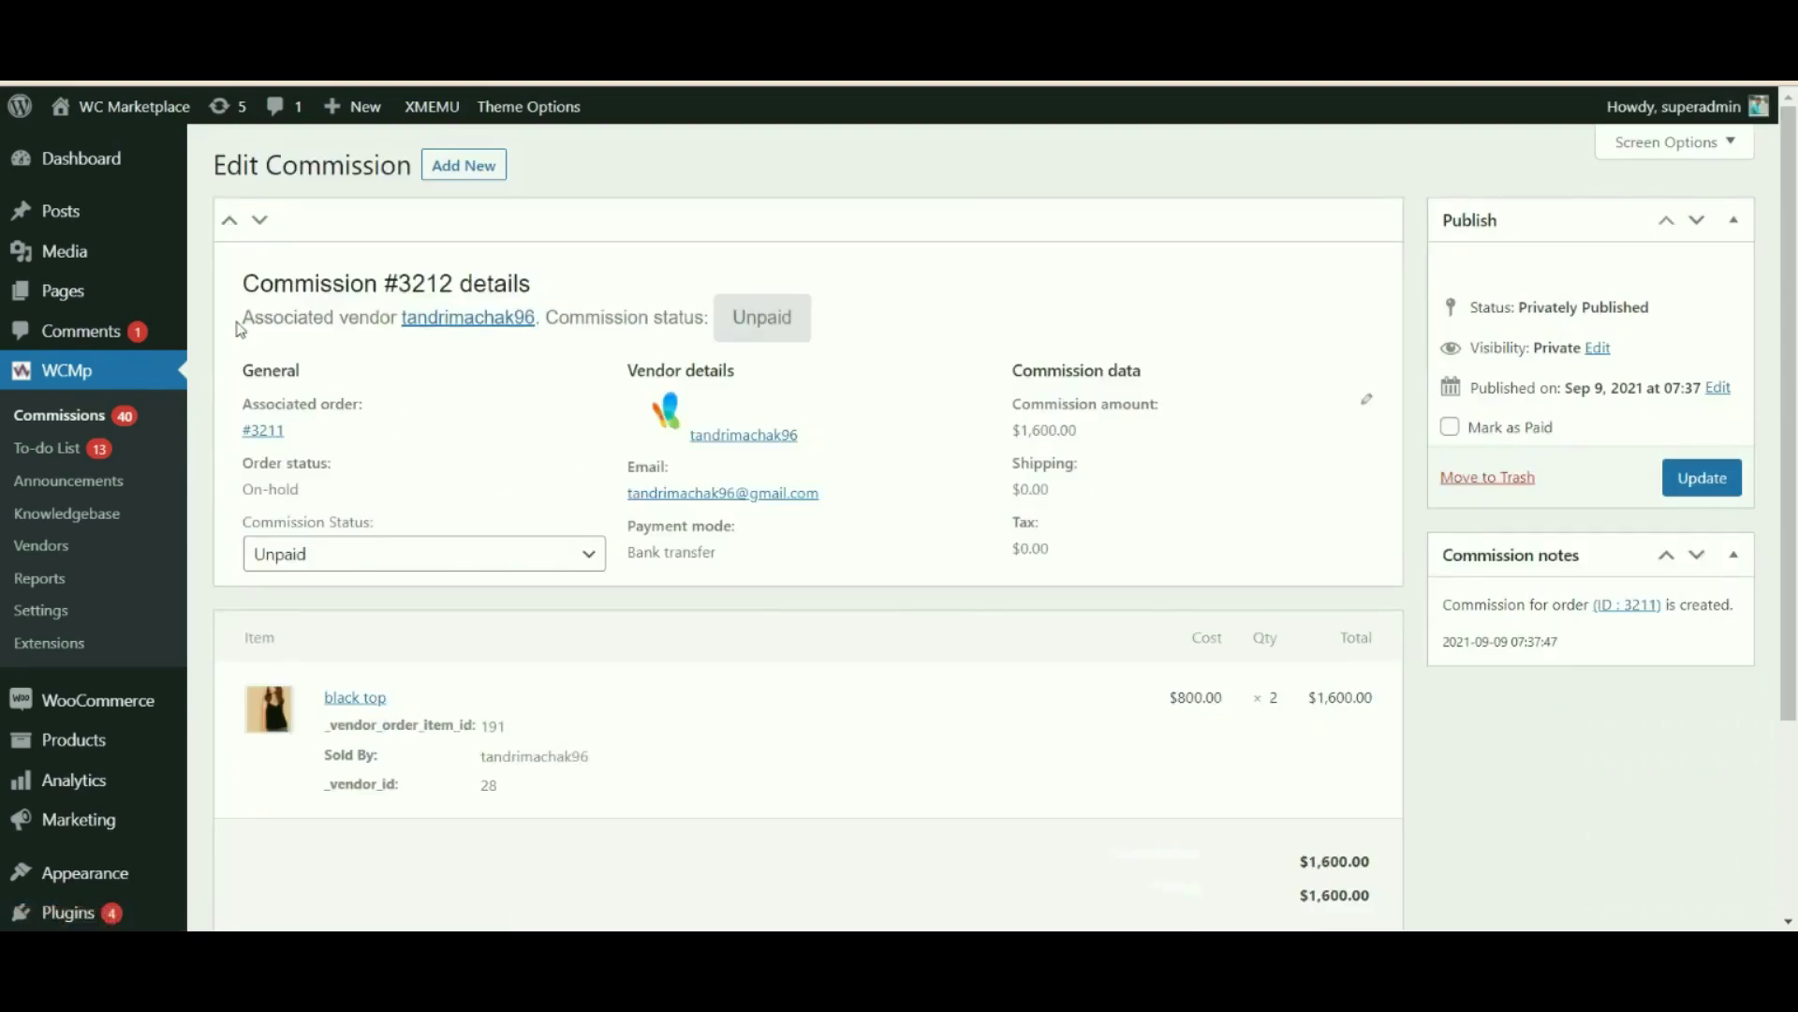
{"action": "scroll", "coordinate": [1219, 262], "scroll_direction": "down", "scroll_amount": 1}
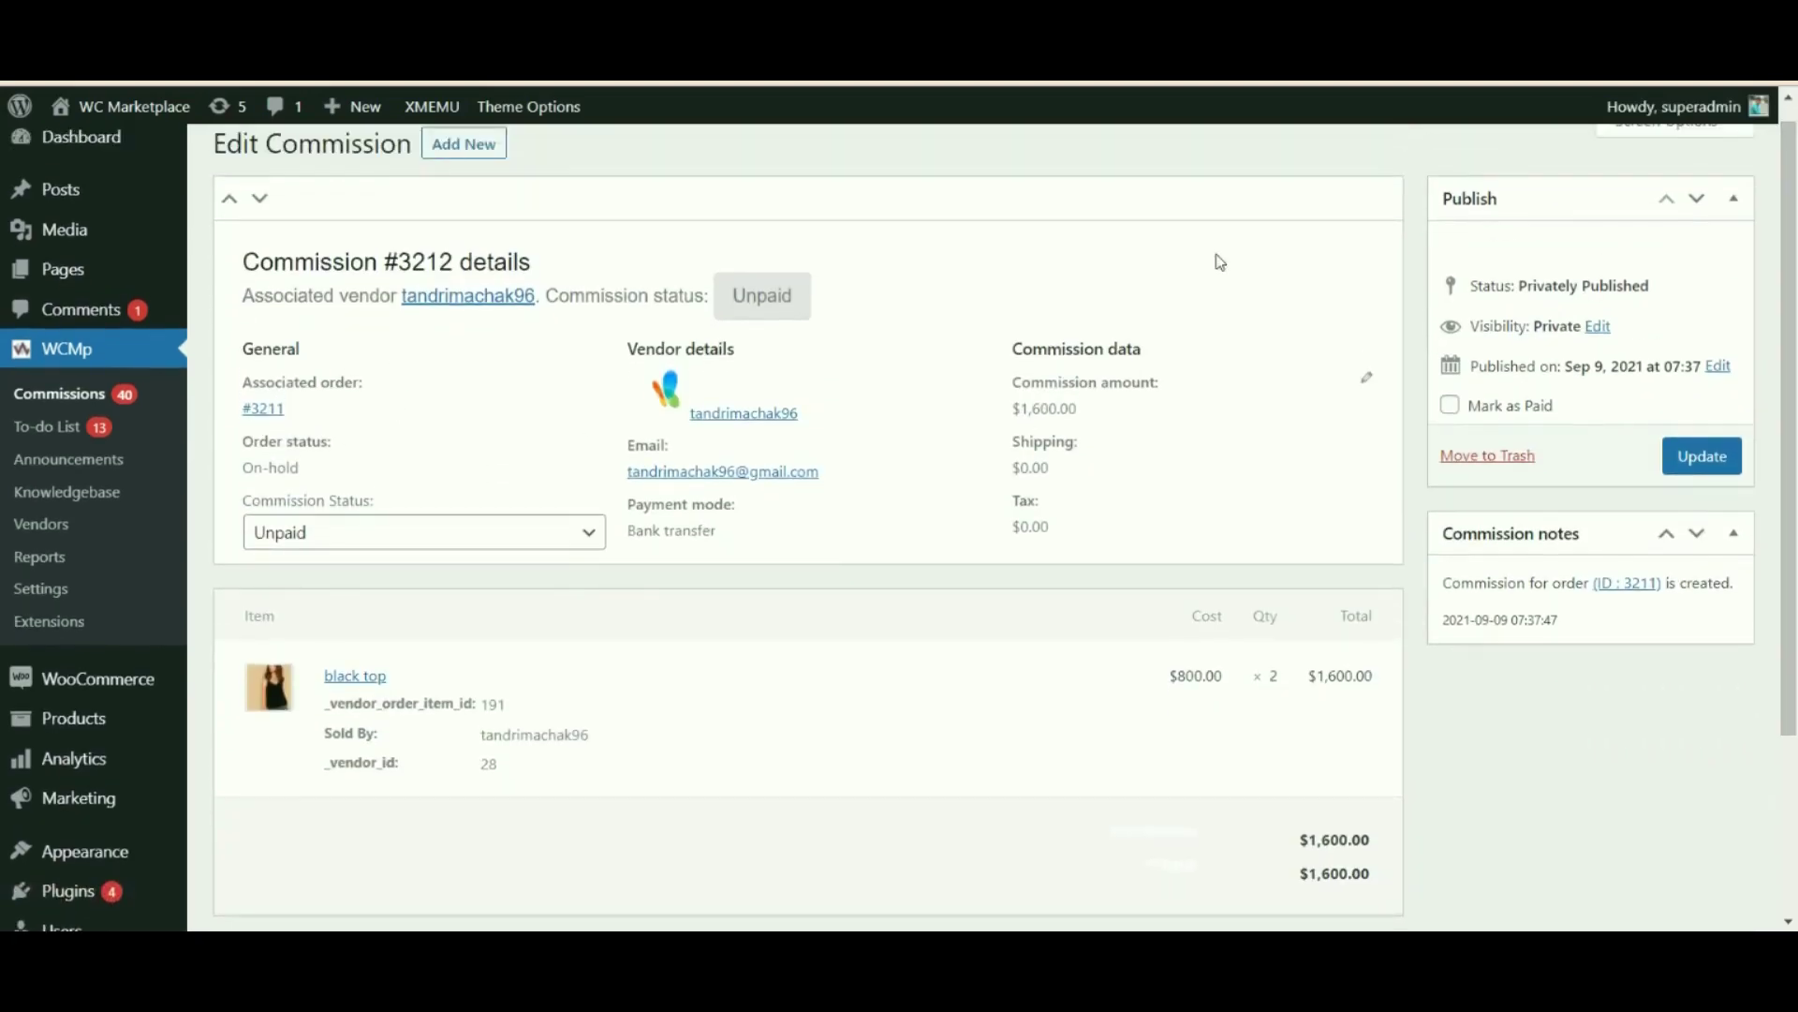
{"action": "left_click_drag", "start_coordinate": [413, 261], "coordinate": [514, 262]}
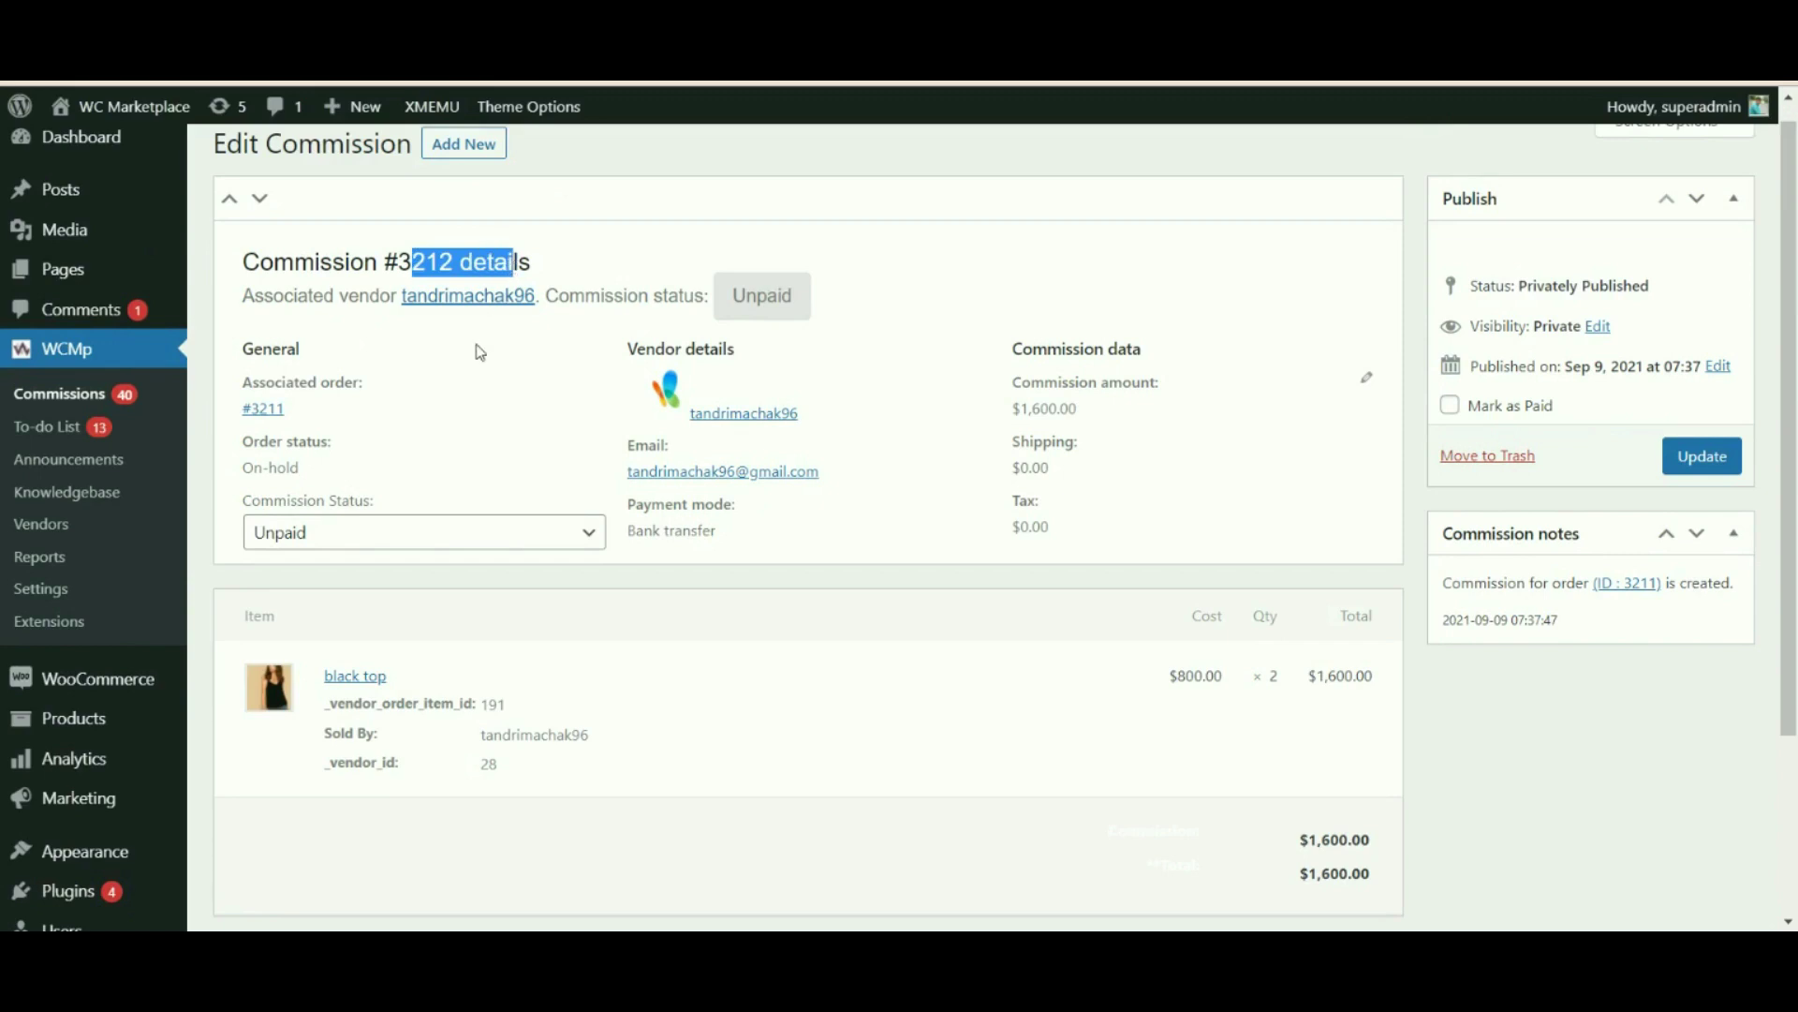
{"action": "left_click", "coordinate": [467, 334]}
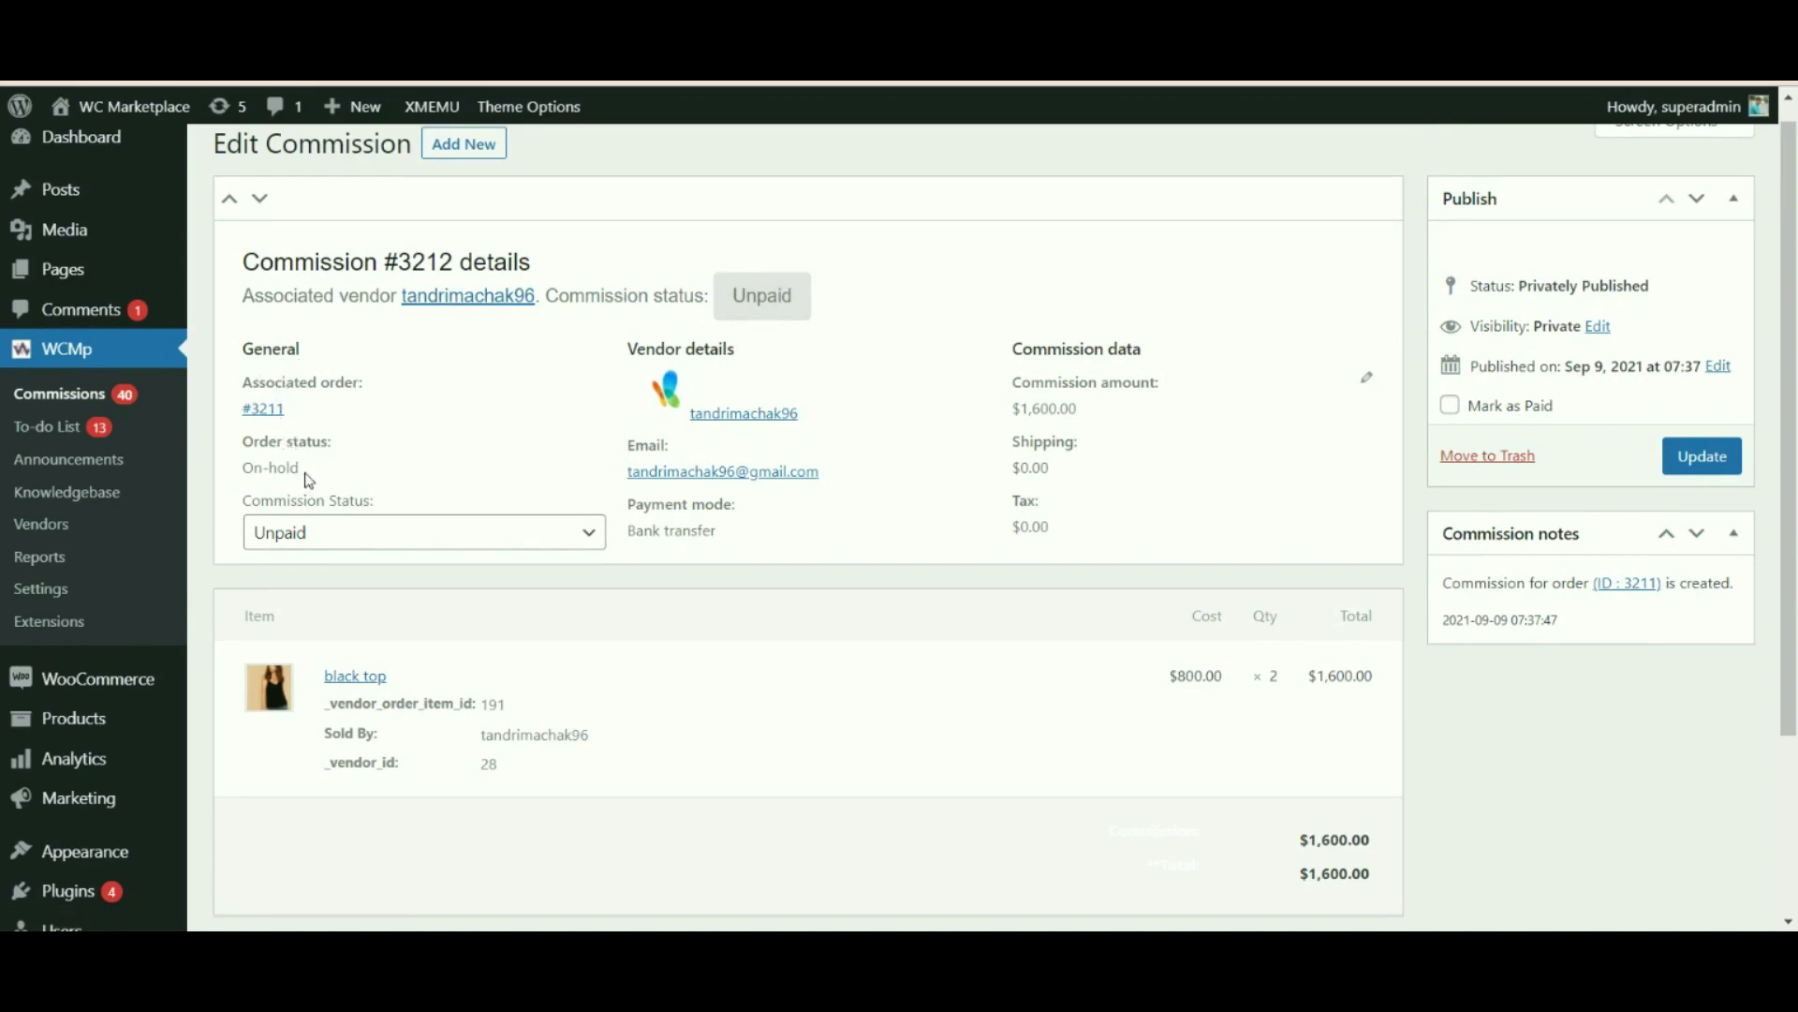
Step: Review commission #3212's vendor details, $1,600.00 commission amount and Shipping data
{"action": "left_click_drag", "start_coordinate": [627, 349], "coordinate": [762, 394]}
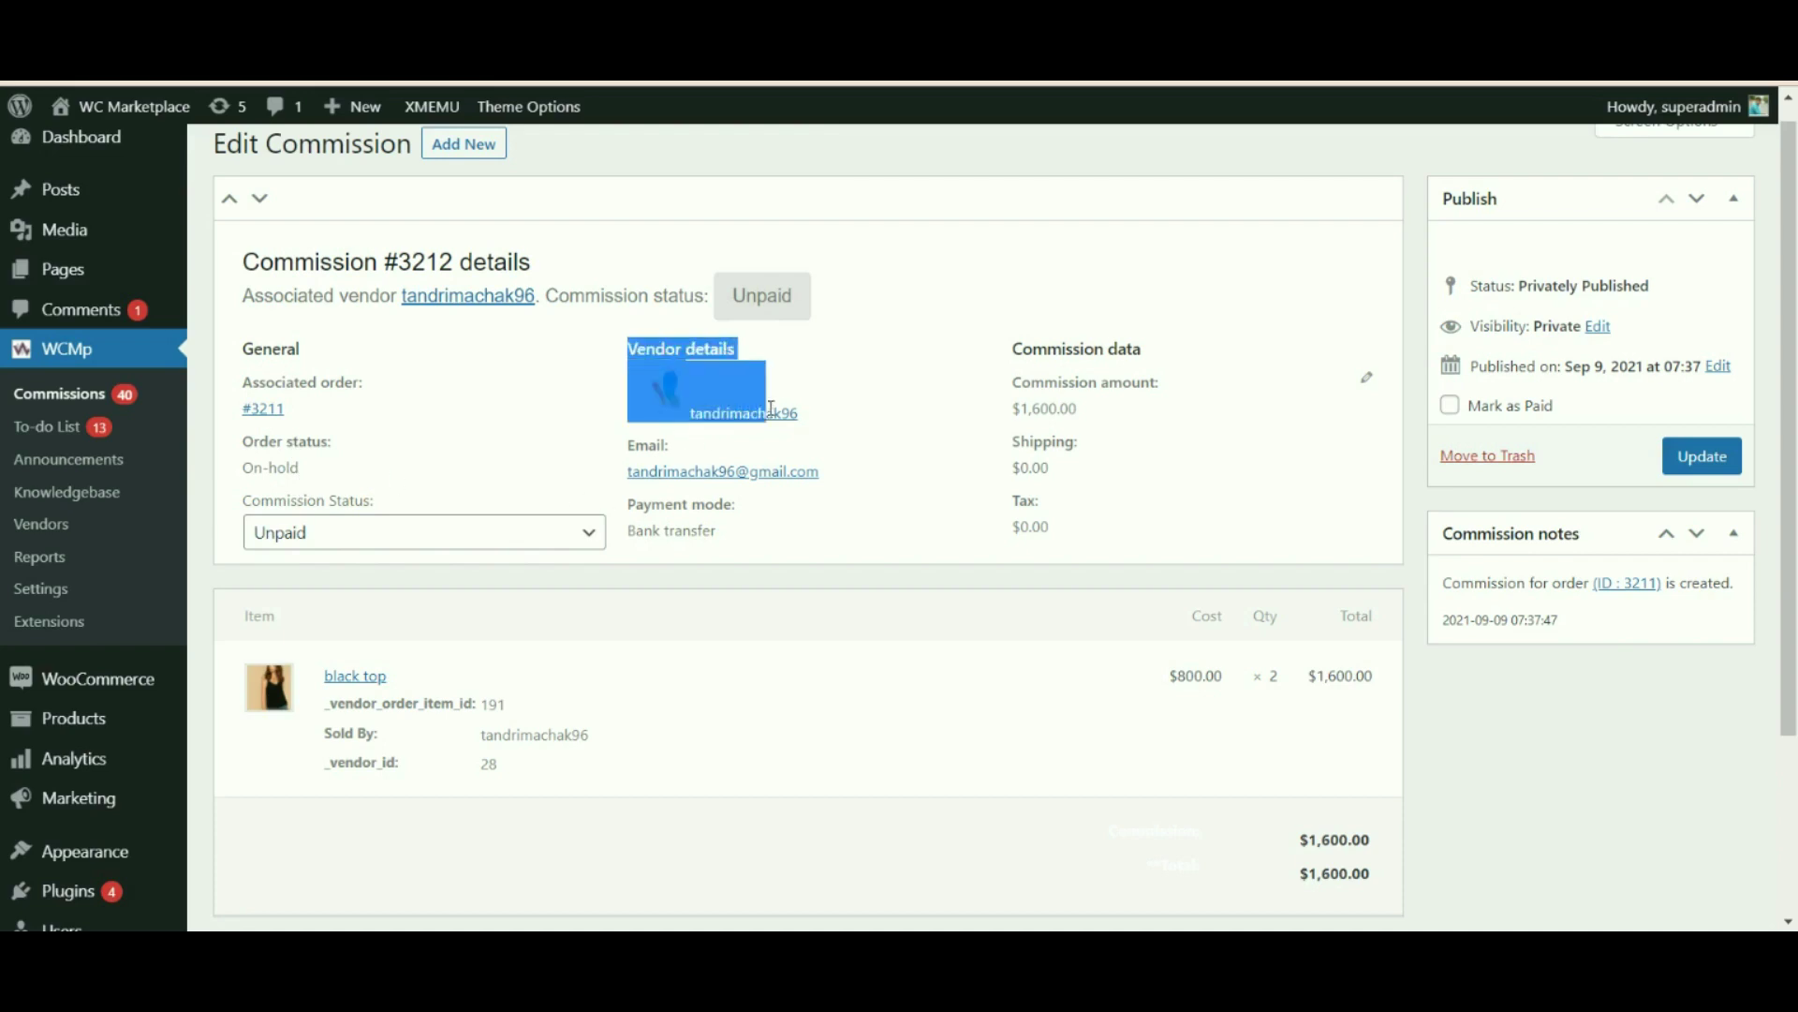
{"action": "left_click", "coordinate": [794, 509]}
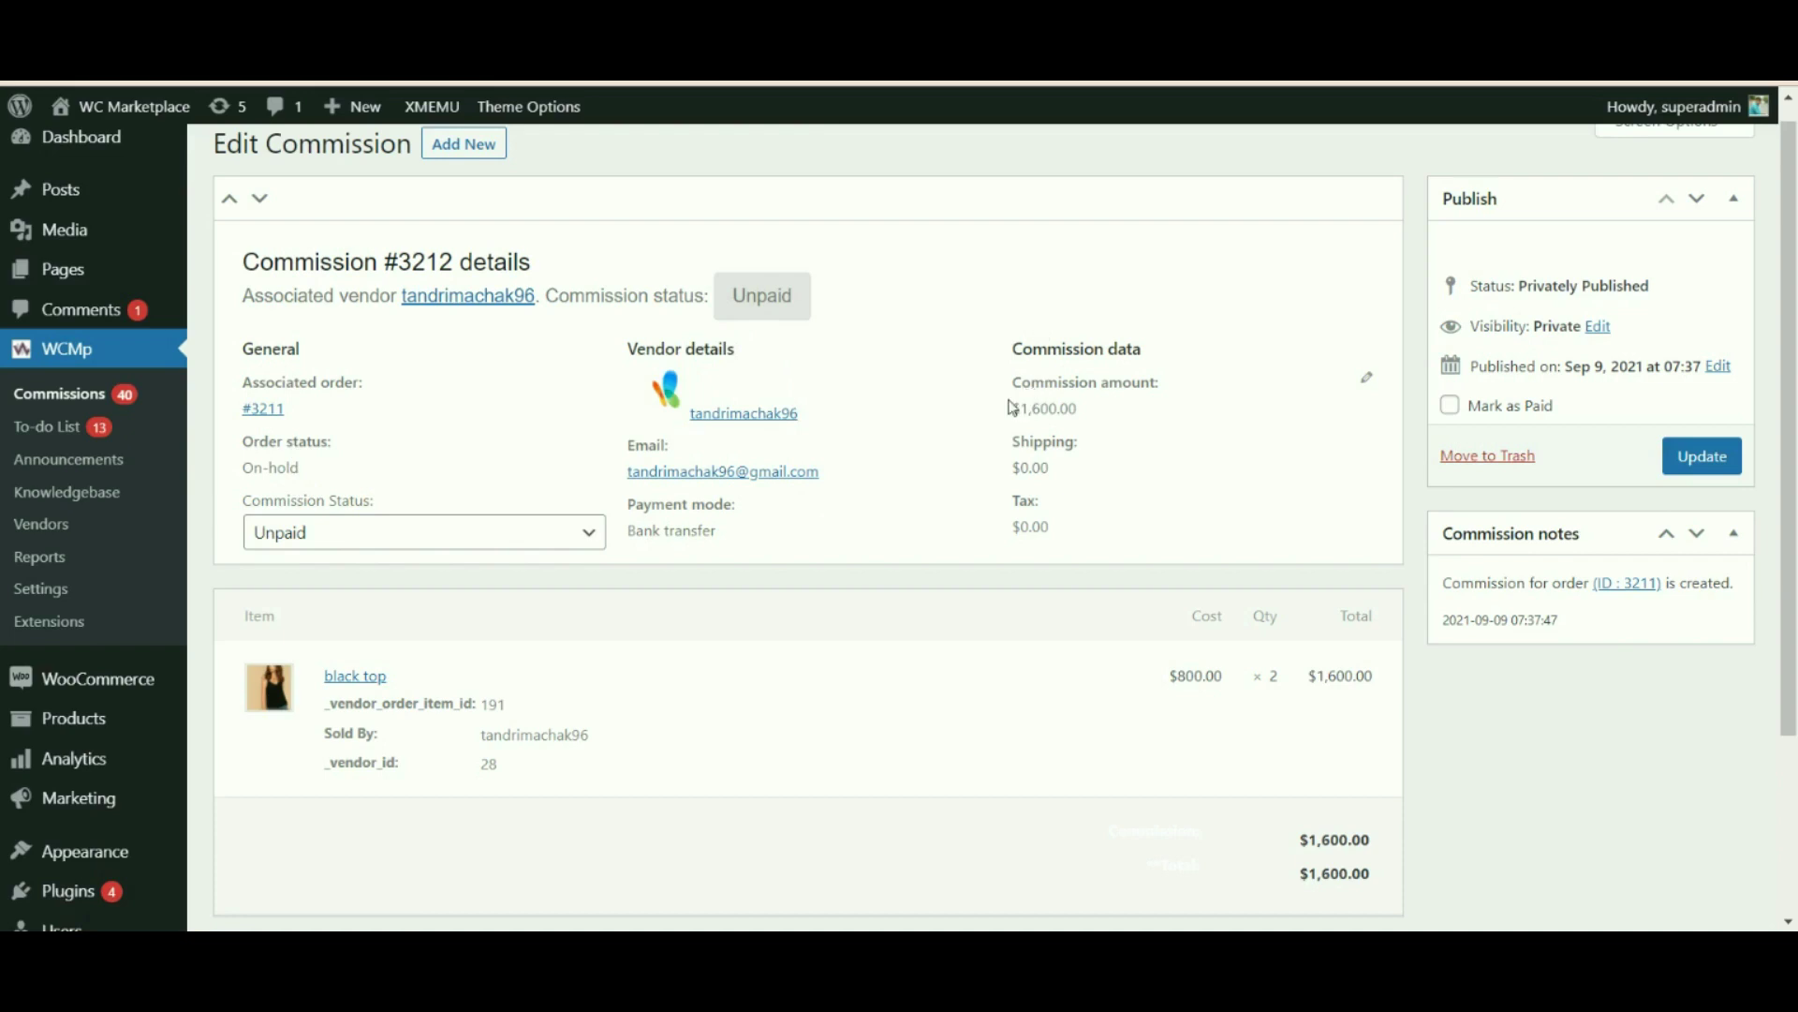
{"action": "left_click_drag", "start_coordinate": [1102, 385], "coordinate": [1150, 385]}
{"action": "left_click_drag", "start_coordinate": [1012, 444], "coordinate": [1079, 442]}
{"action": "left_click_drag", "start_coordinate": [1012, 513], "coordinate": [1036, 510]}
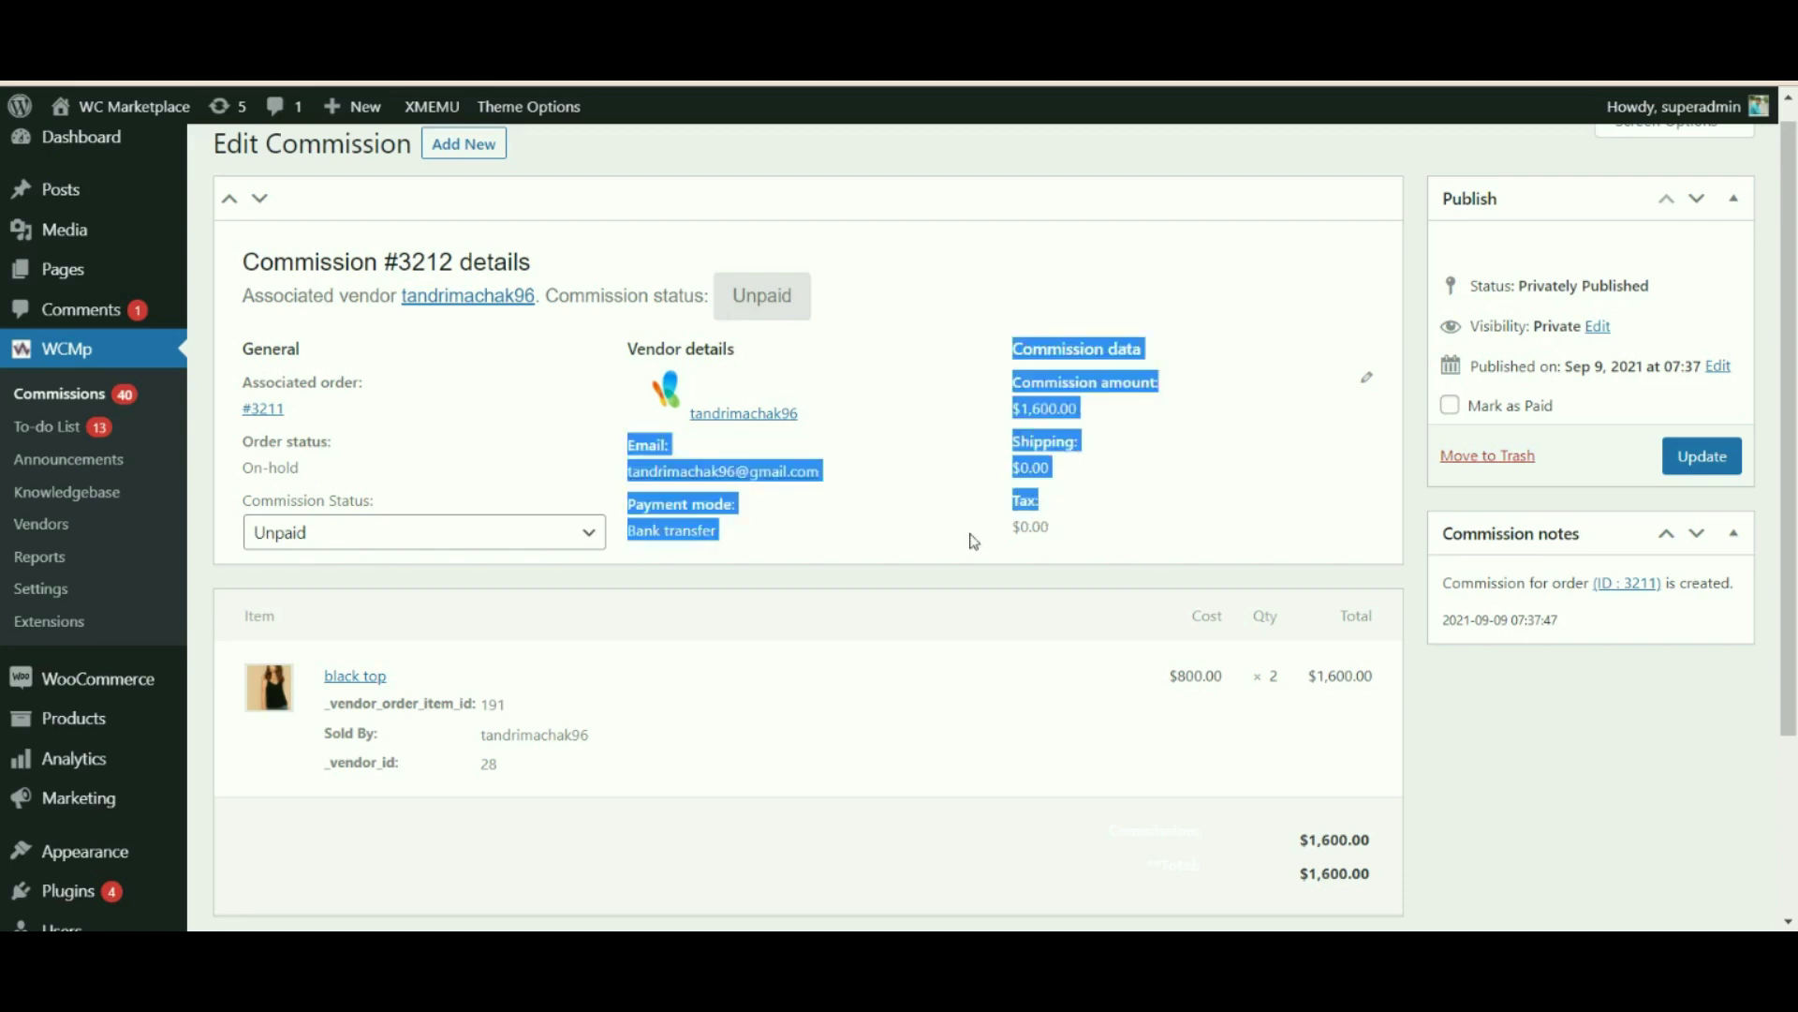
{"action": "left_click", "coordinate": [926, 521]}
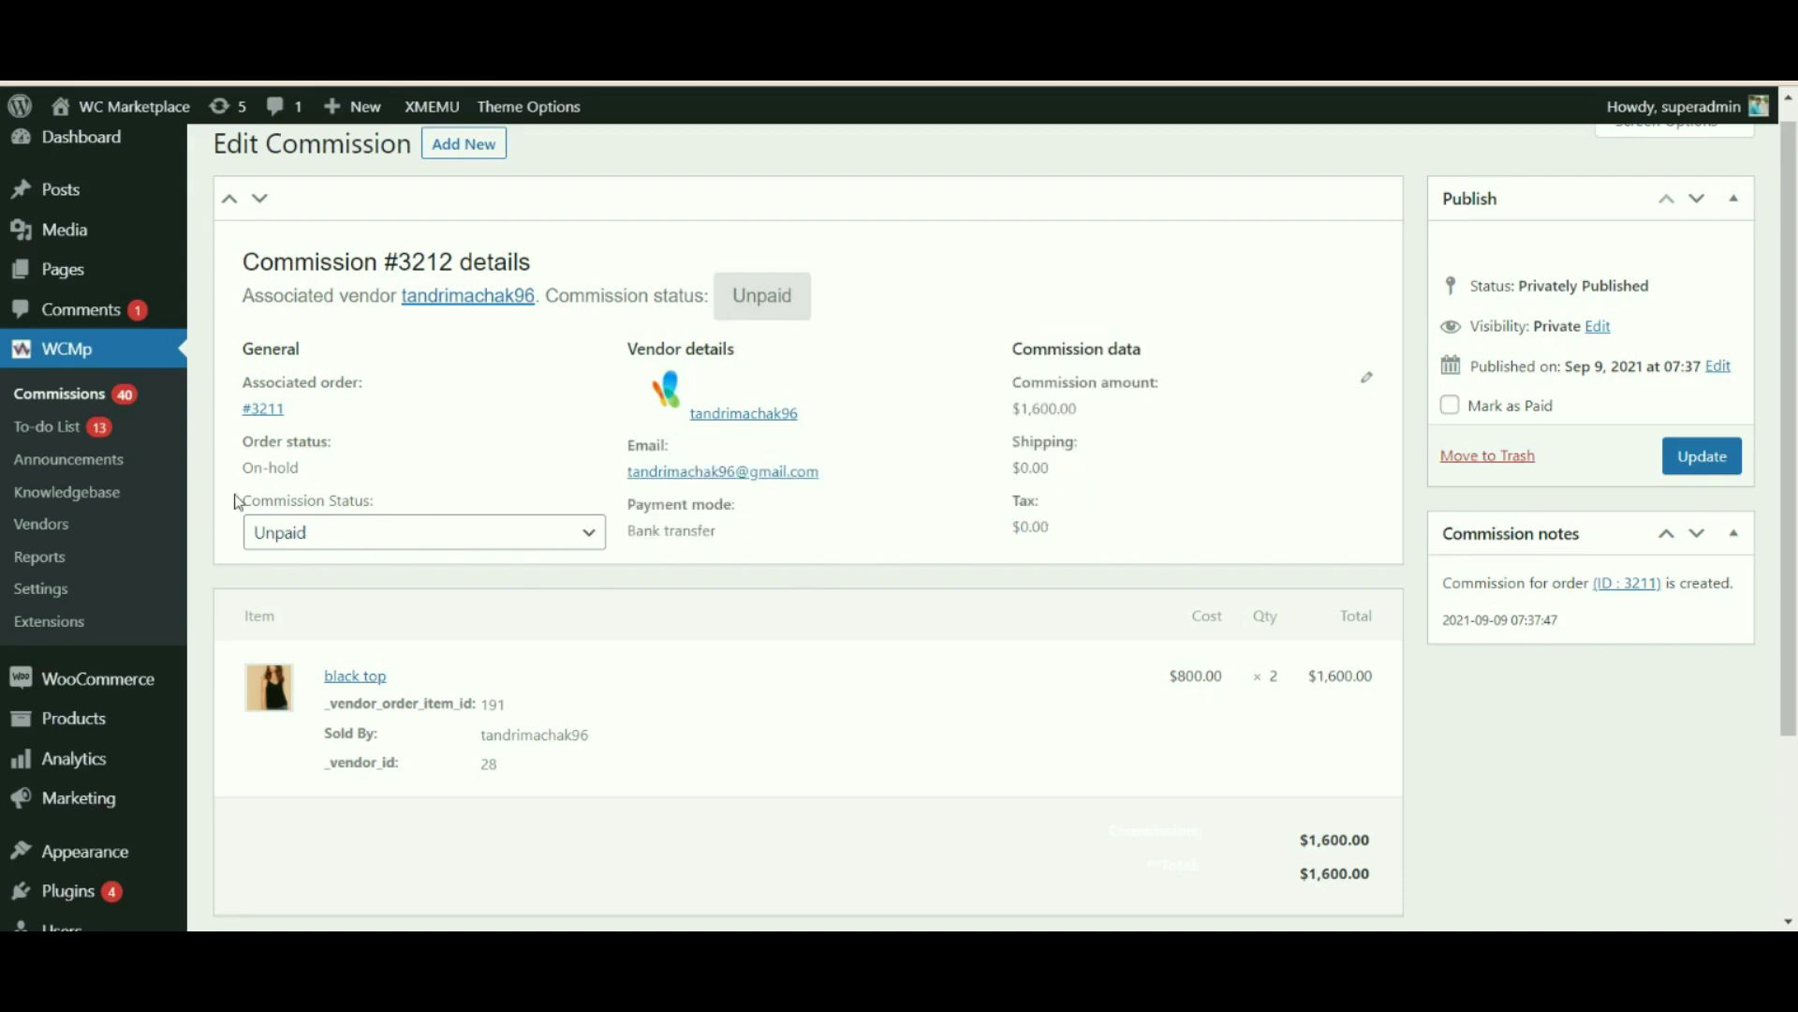
Step: Try the Paid, Unpaid, Refunded, Partial refunded and Reverse commission statuses in turn
{"action": "left_click", "coordinate": [339, 532]}
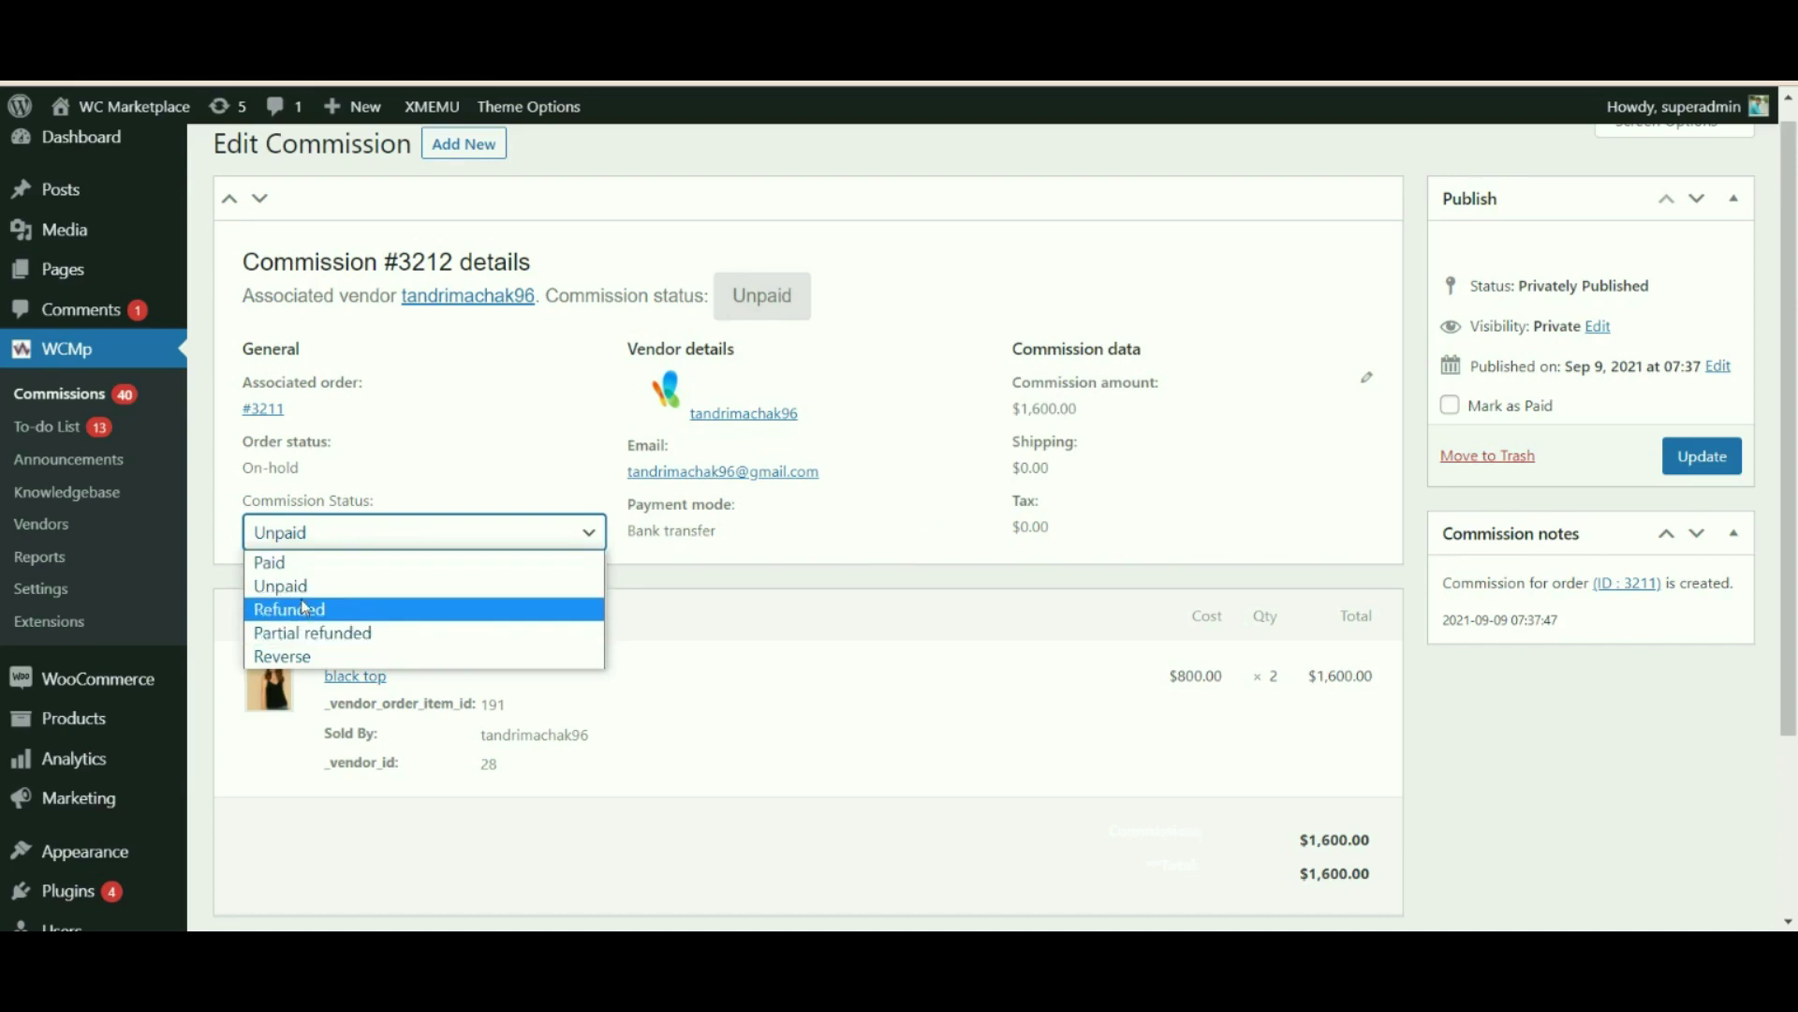
{"action": "left_click", "coordinate": [322, 560]}
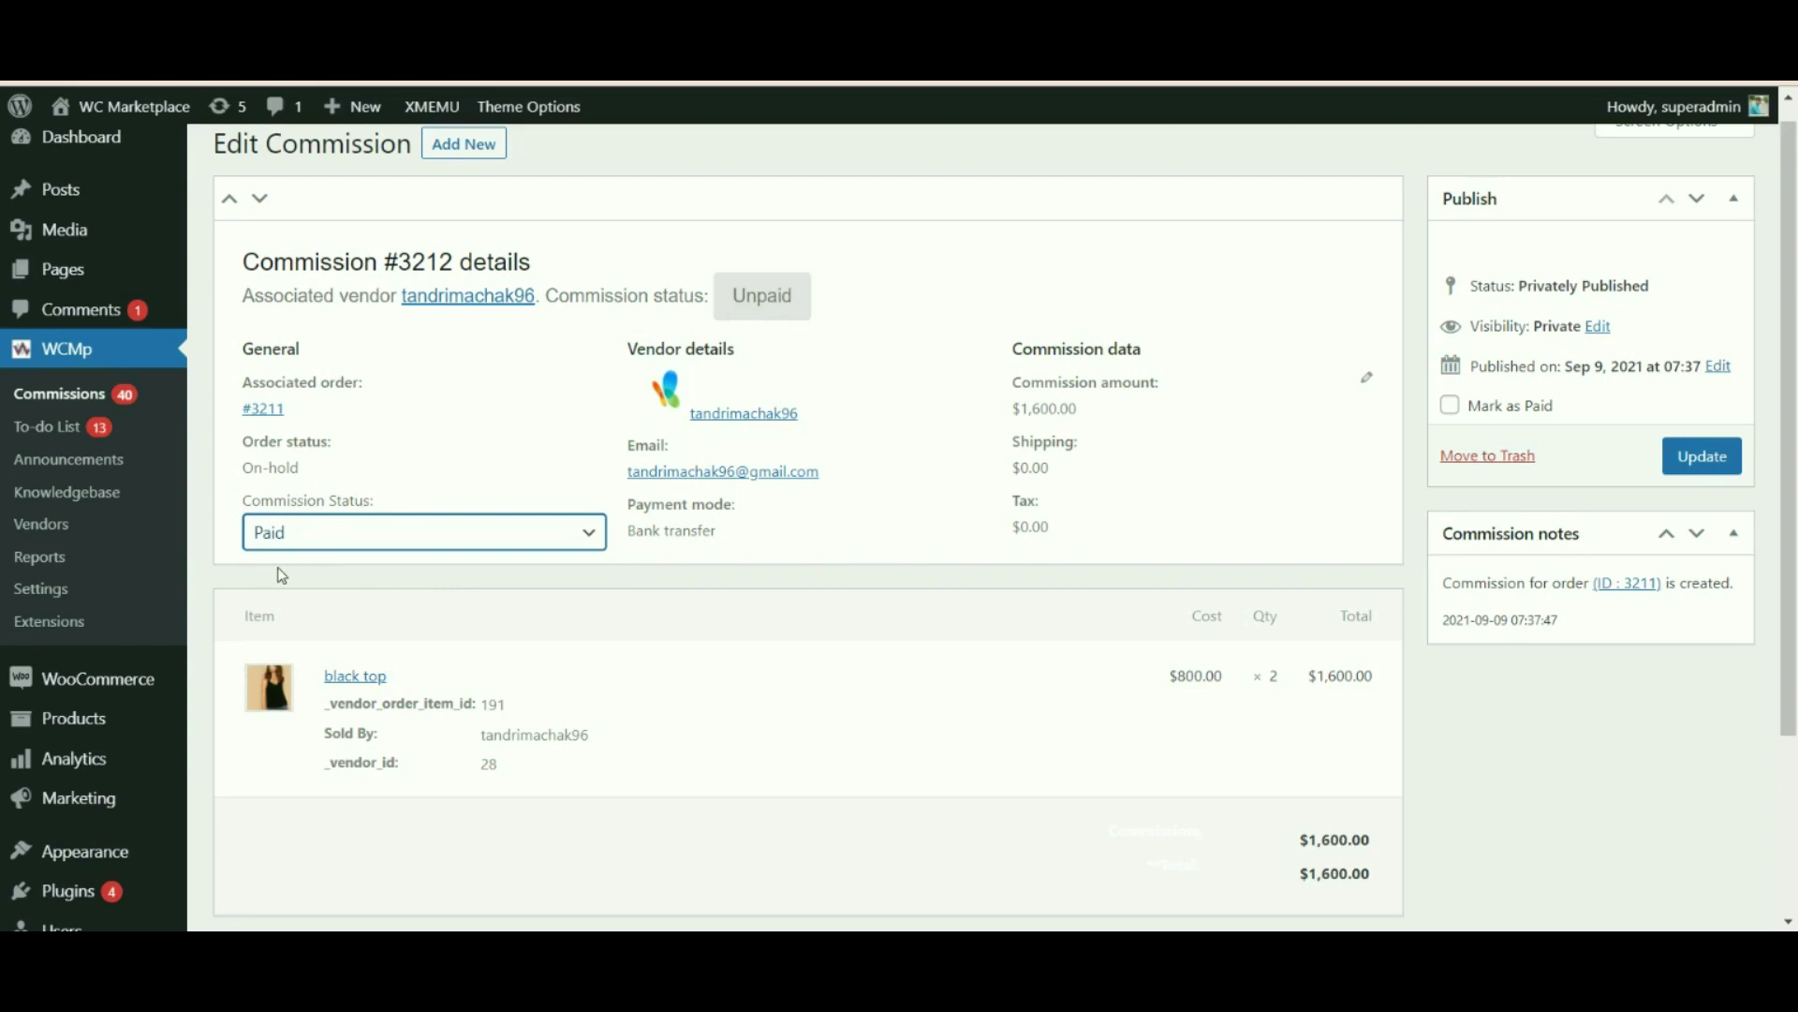
{"action": "left_click", "coordinate": [287, 534]}
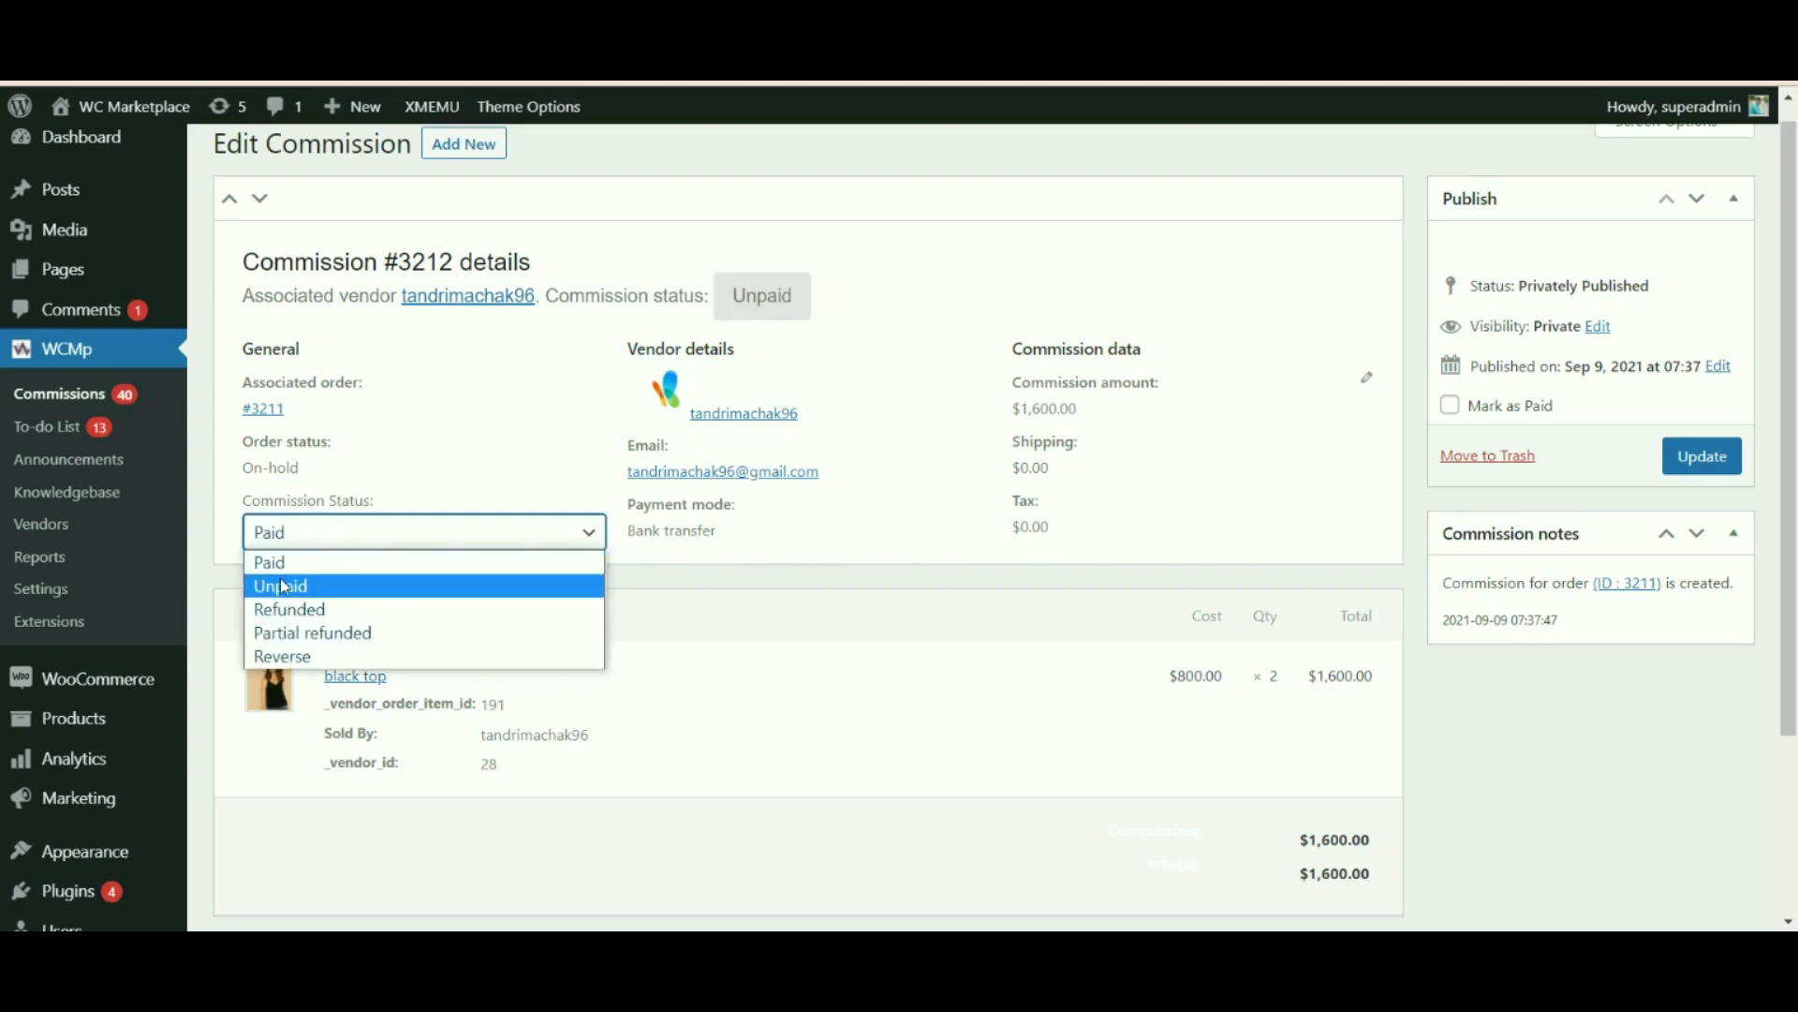
{"action": "left_click", "coordinate": [284, 586]}
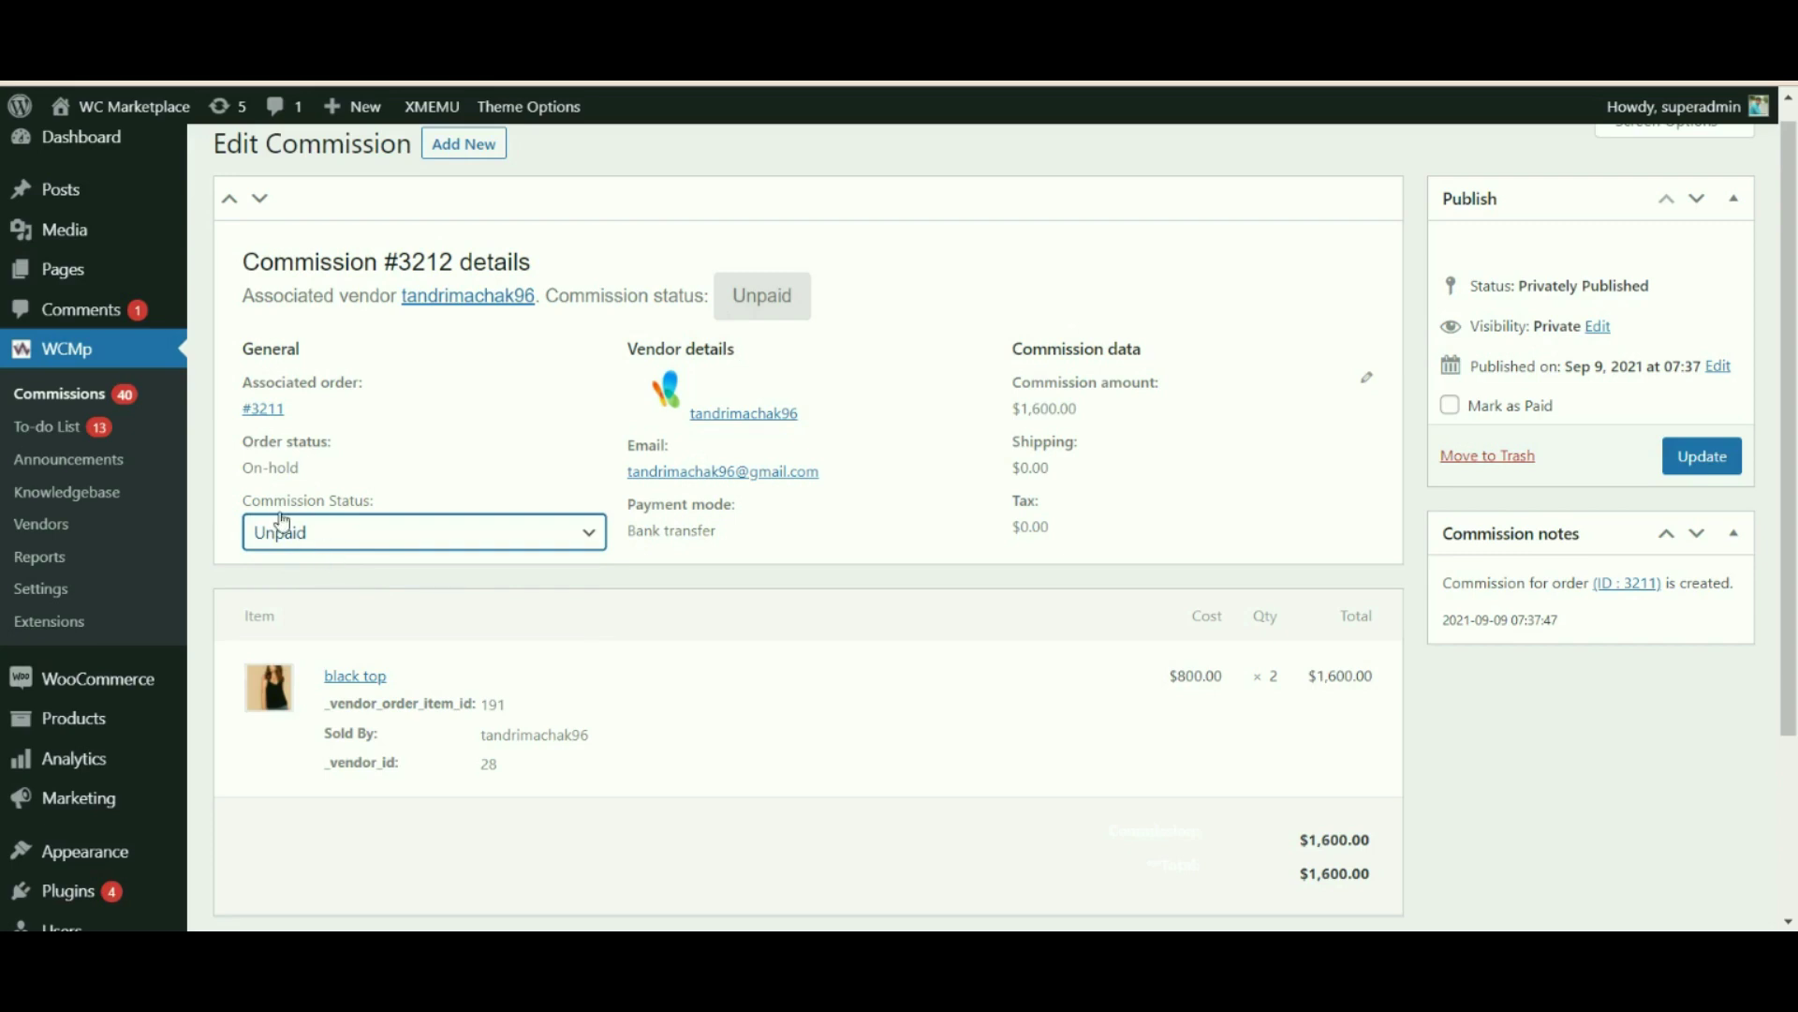
{"action": "left_click", "coordinate": [345, 546]}
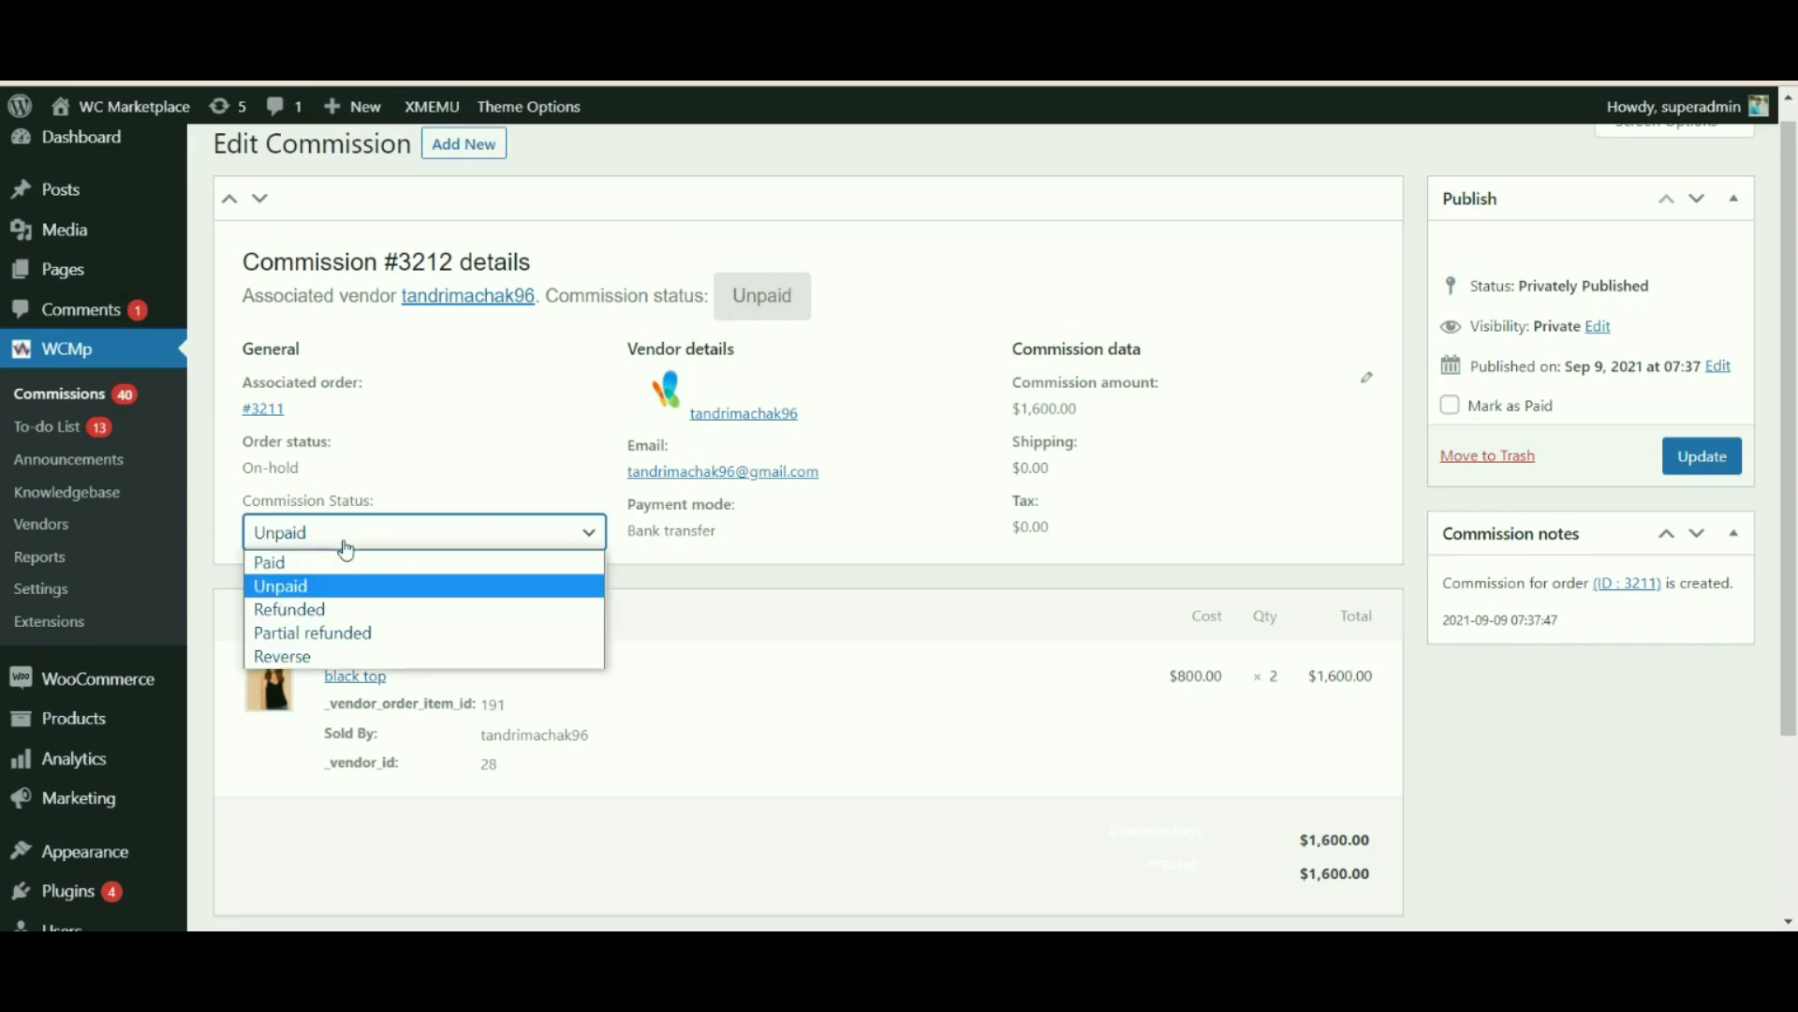
{"action": "left_click", "coordinate": [304, 609]}
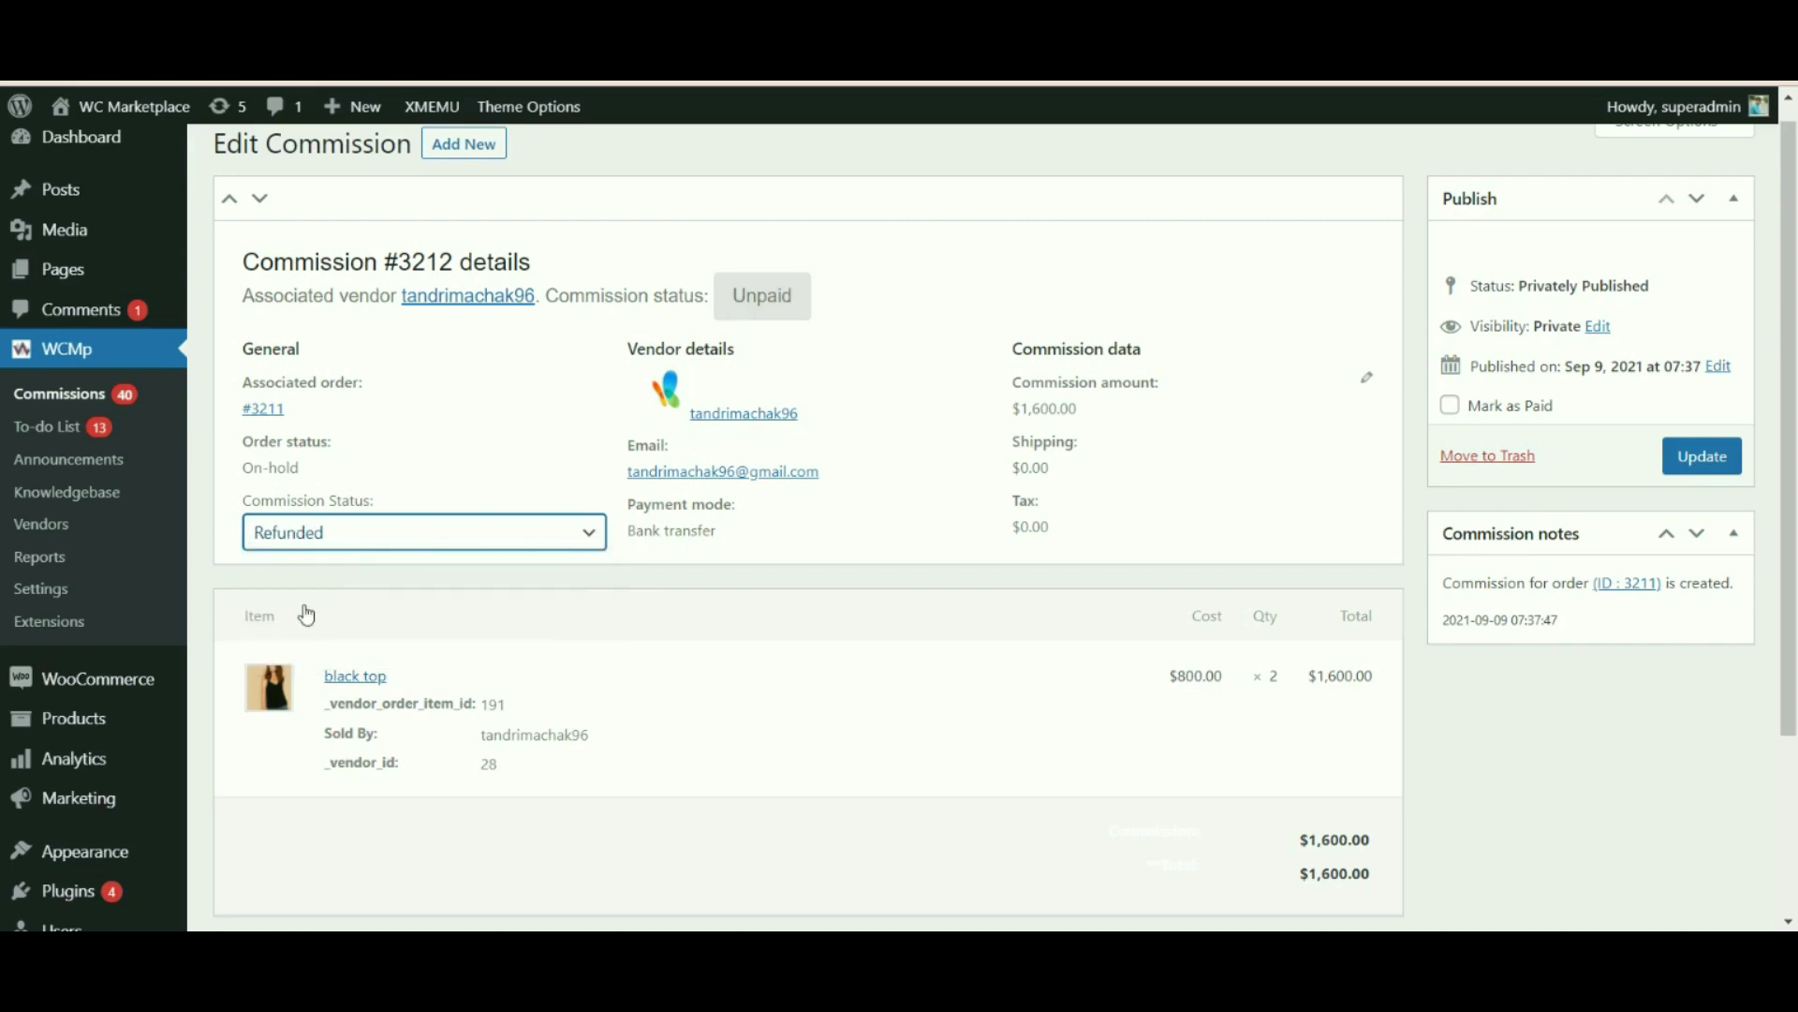
{"action": "left_click", "coordinate": [343, 544]}
{"action": "left_click", "coordinate": [325, 633]}
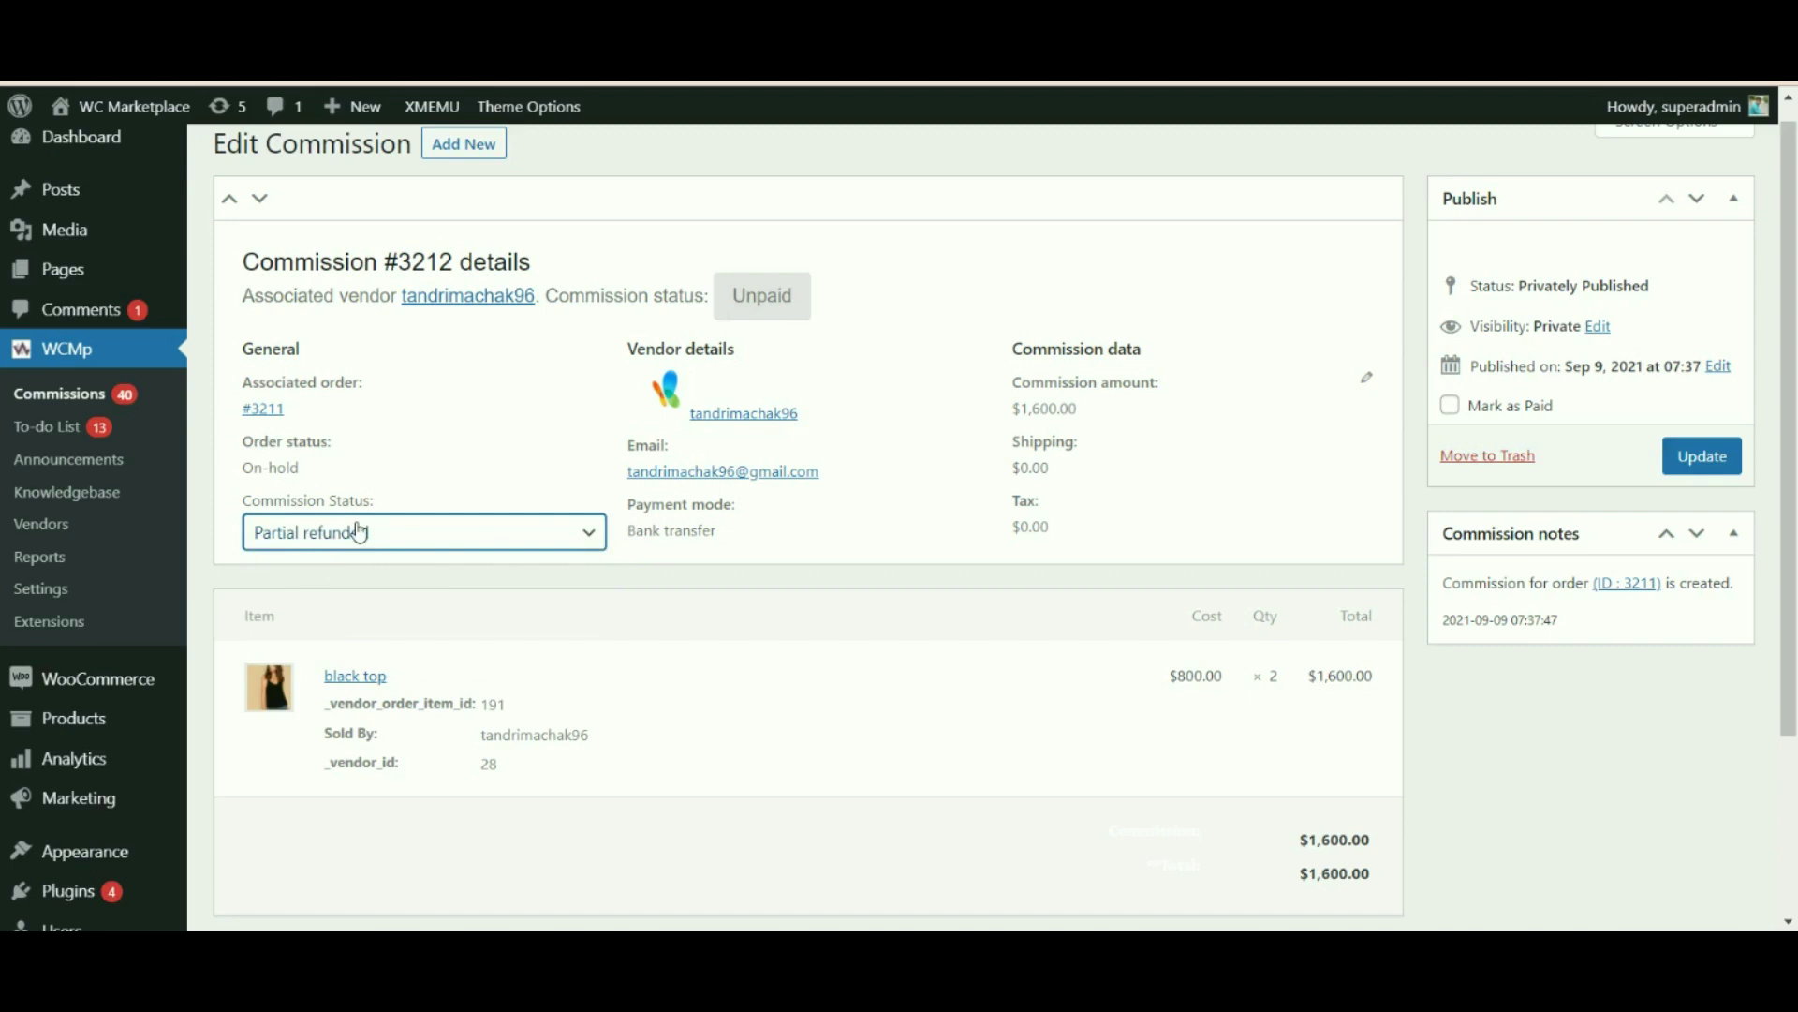
{"action": "left_click", "coordinate": [358, 531]}
{"action": "left_click", "coordinate": [298, 658]}
Step: Set commission #3212's status to Paid and save it
{"action": "scroll", "coordinate": [811, 610], "scroll_direction": "down", "scroll_amount": 1}
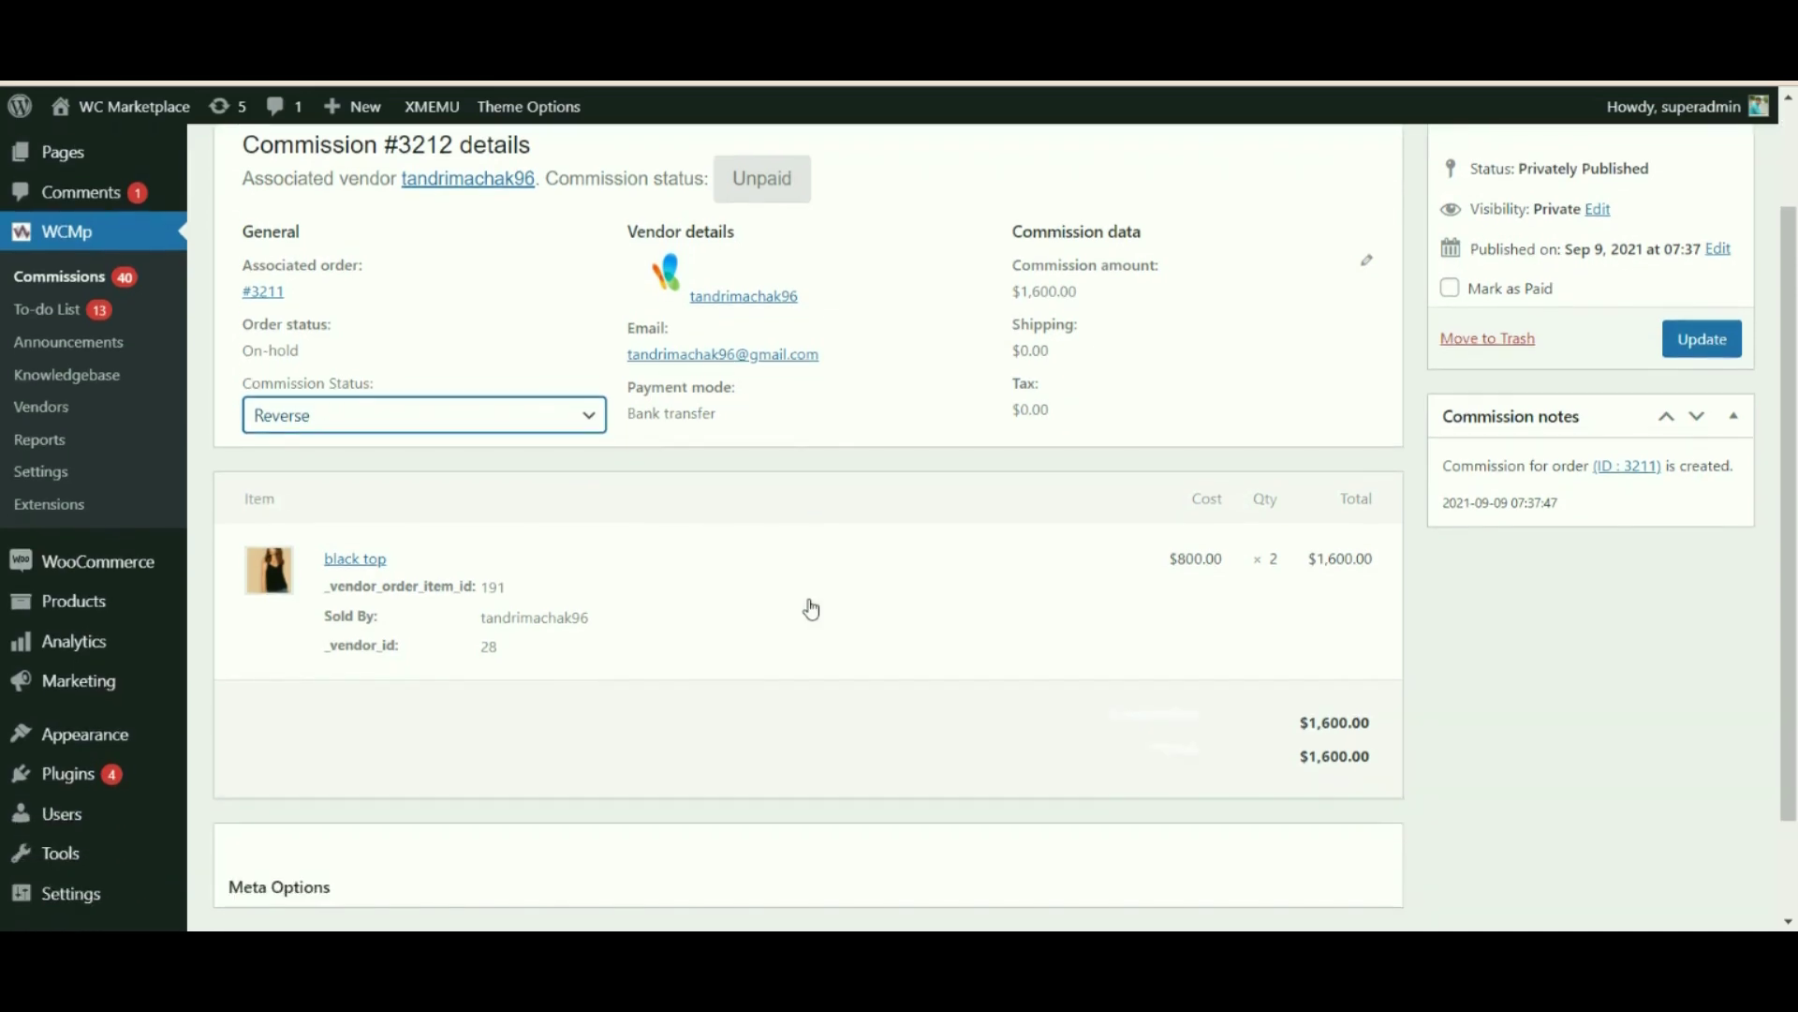
{"action": "scroll", "coordinate": [808, 608], "scroll_direction": "up", "scroll_amount": 1}
{"action": "scroll", "coordinate": [689, 541], "scroll_direction": "down", "scroll_amount": 1}
{"action": "scroll", "coordinate": [689, 546], "scroll_direction": "up", "scroll_amount": 1}
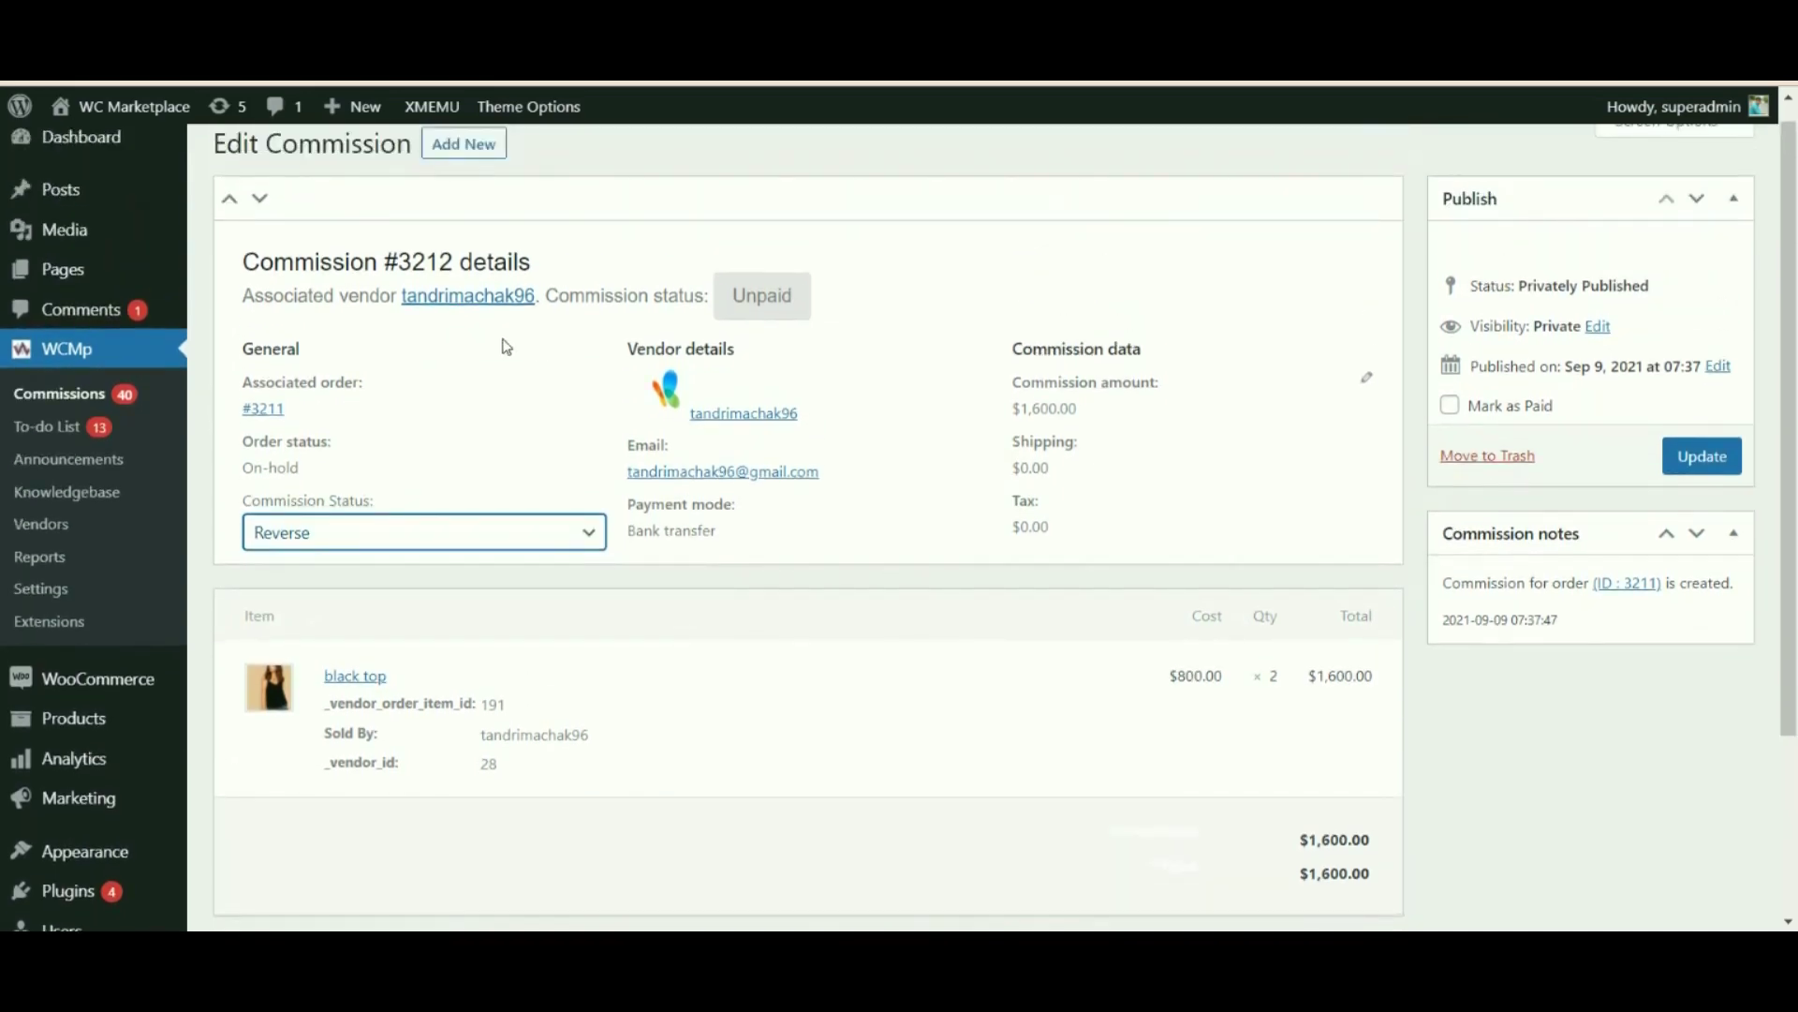
{"action": "left_click", "coordinate": [548, 546]}
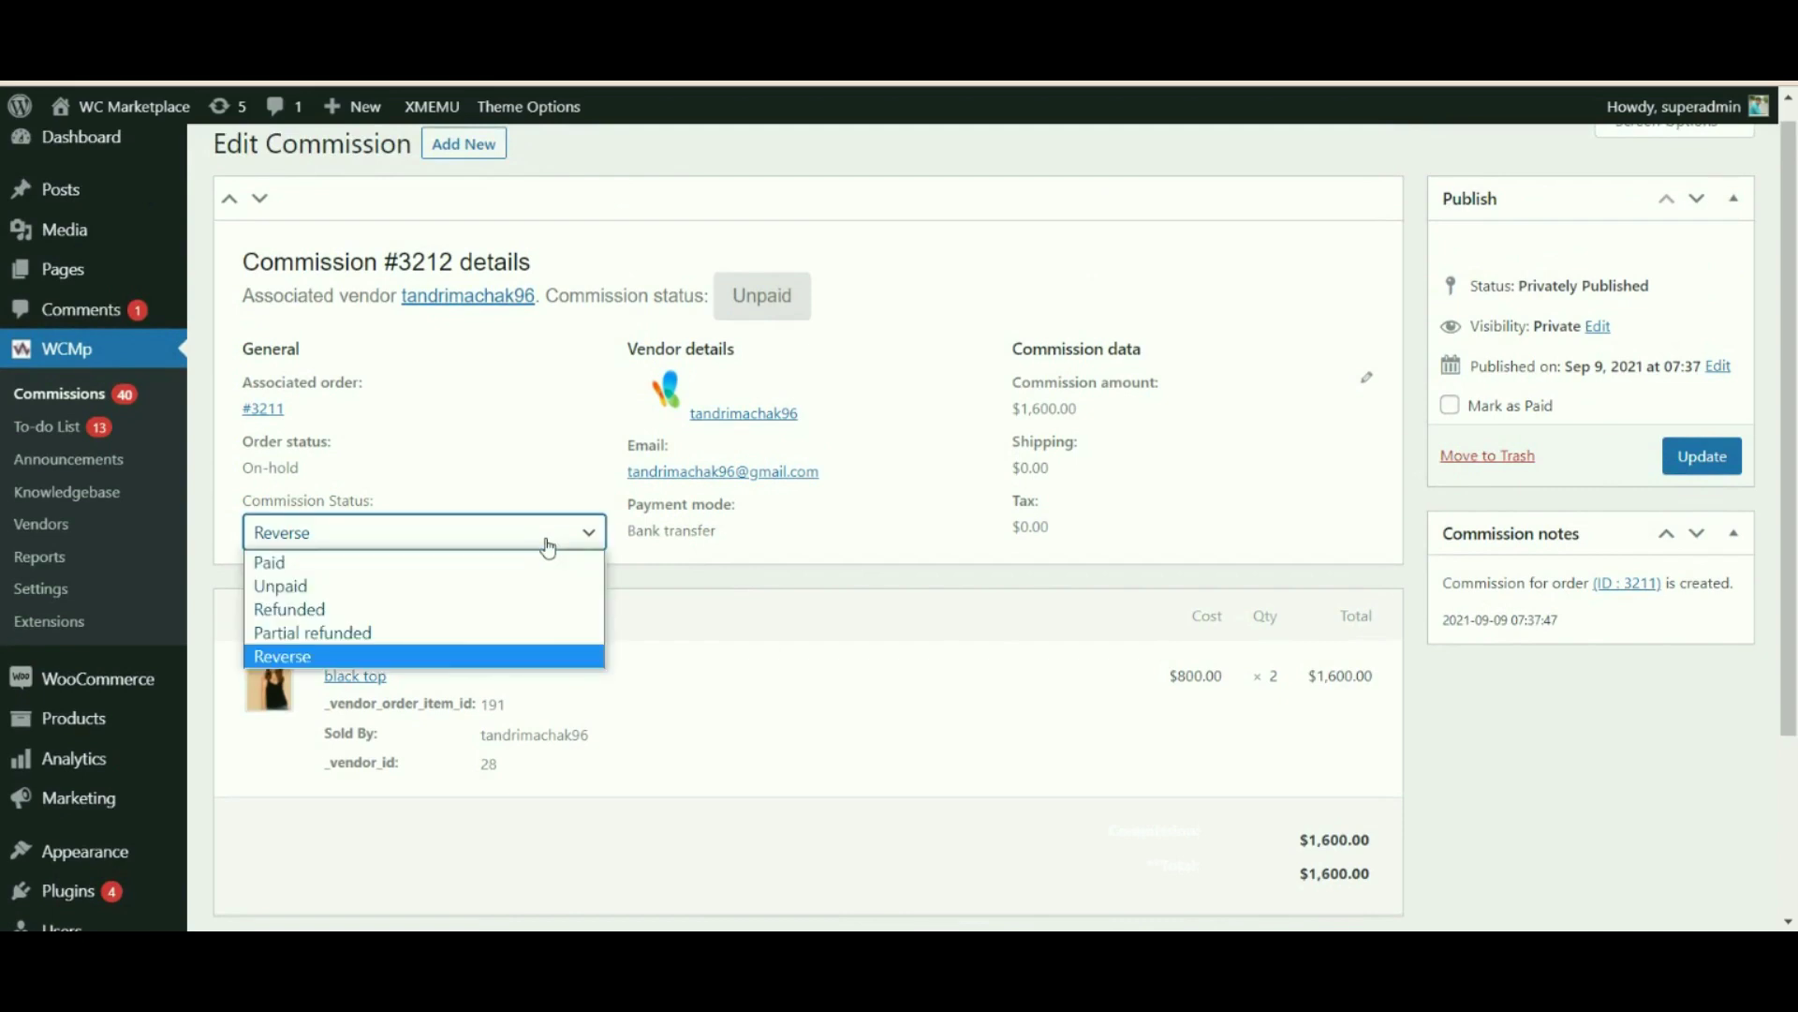
{"action": "left_click", "coordinate": [312, 564]}
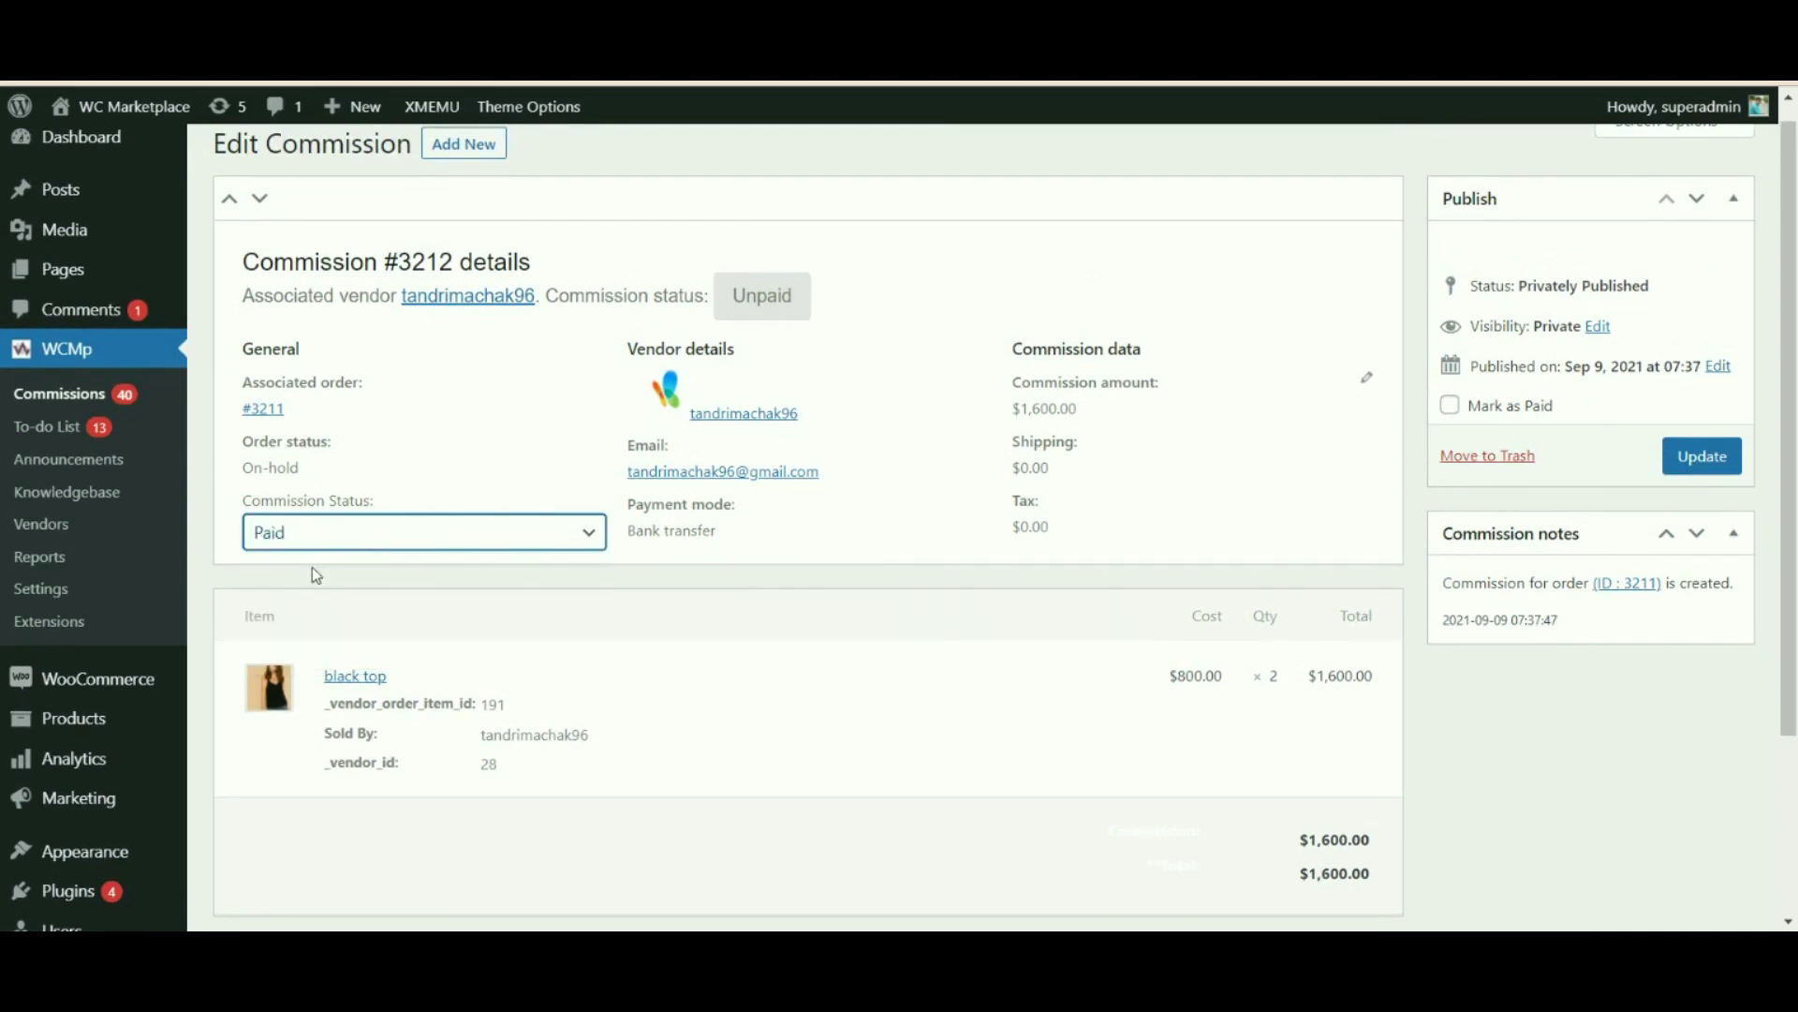
{"action": "left_click", "coordinate": [1703, 457]}
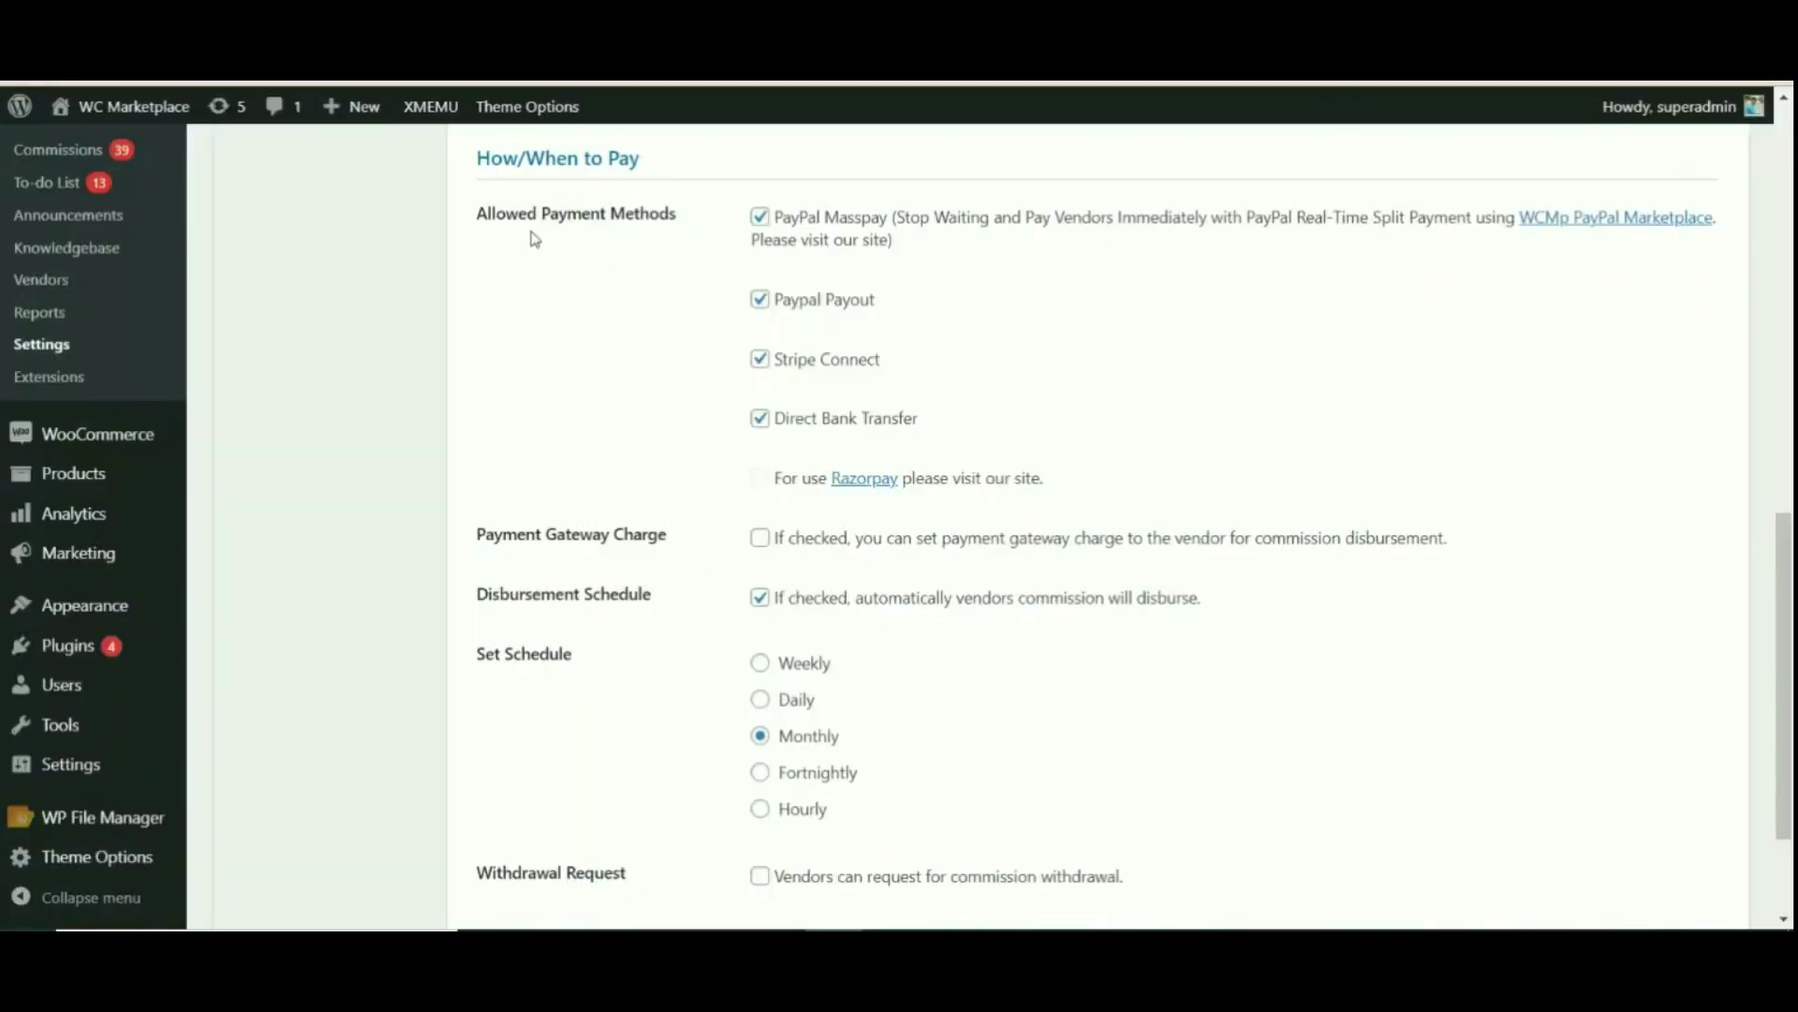
Step: Review the WCMp Allowed Payment Methods and the Monthly disbursement schedule
{"action": "left_click_drag", "start_coordinate": [498, 213], "coordinate": [633, 215]}
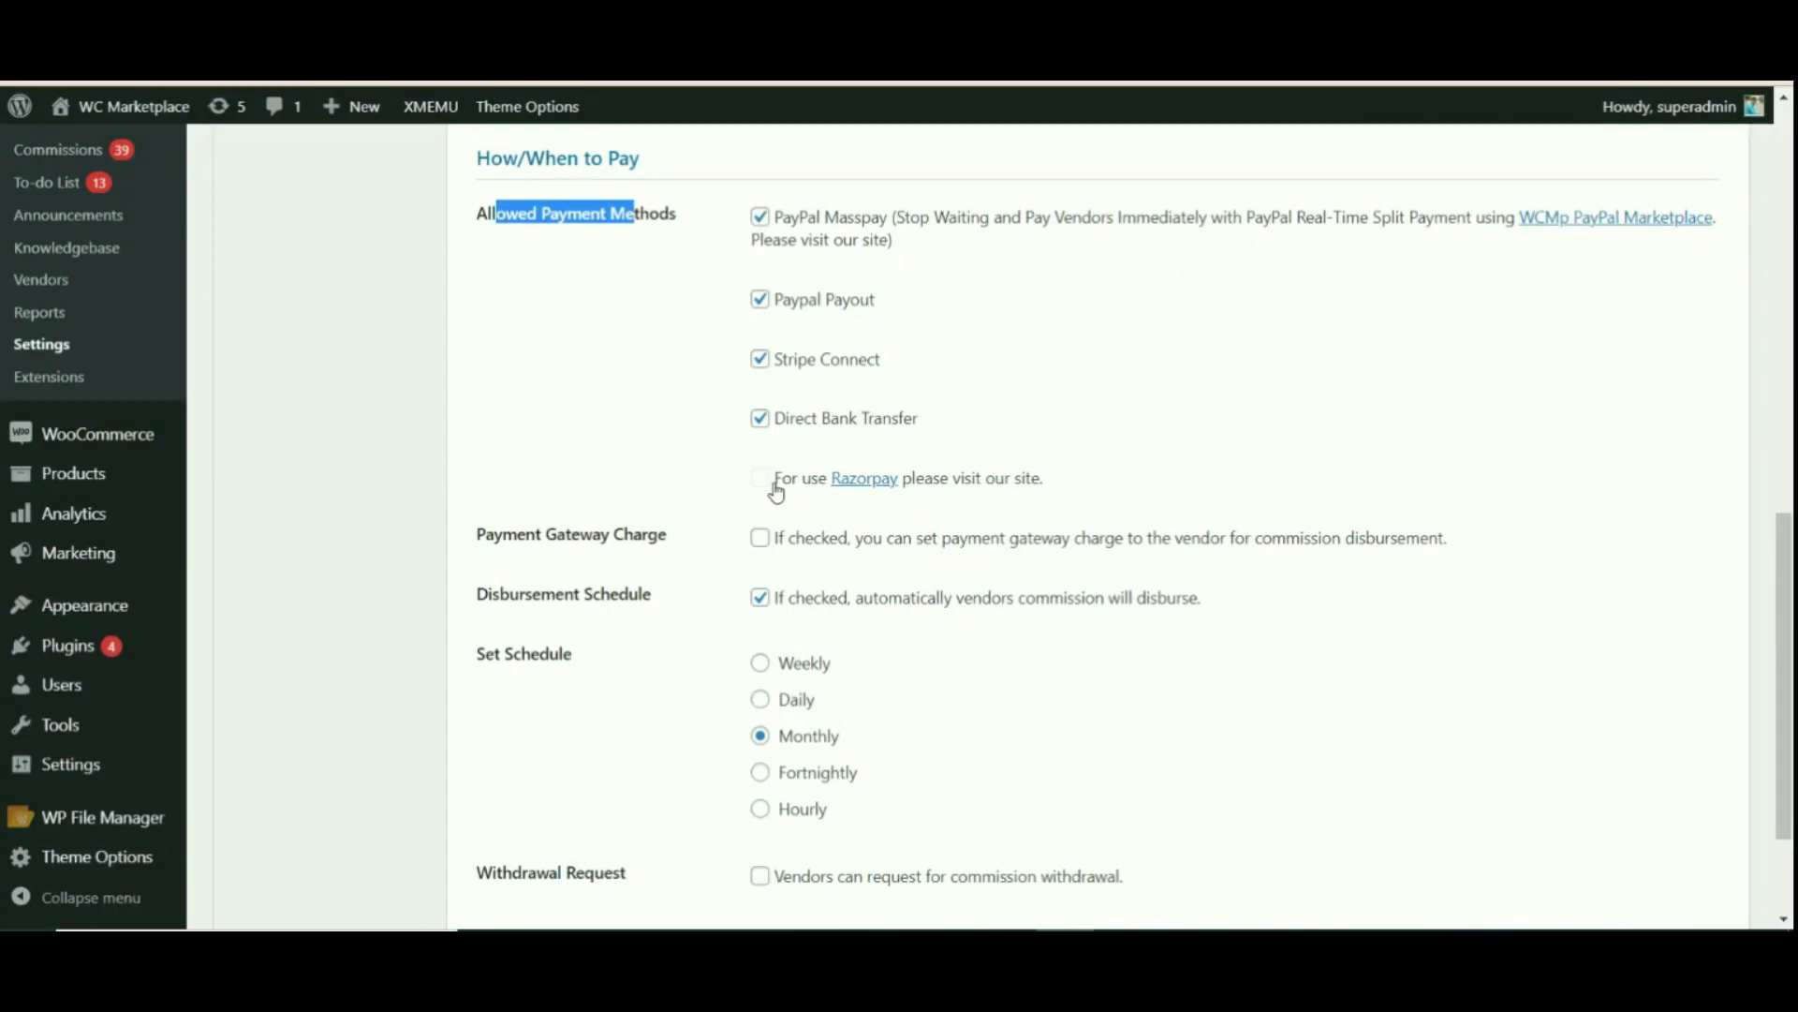
{"action": "scroll", "coordinate": [775, 489], "scroll_direction": "down", "scroll_amount": 2}
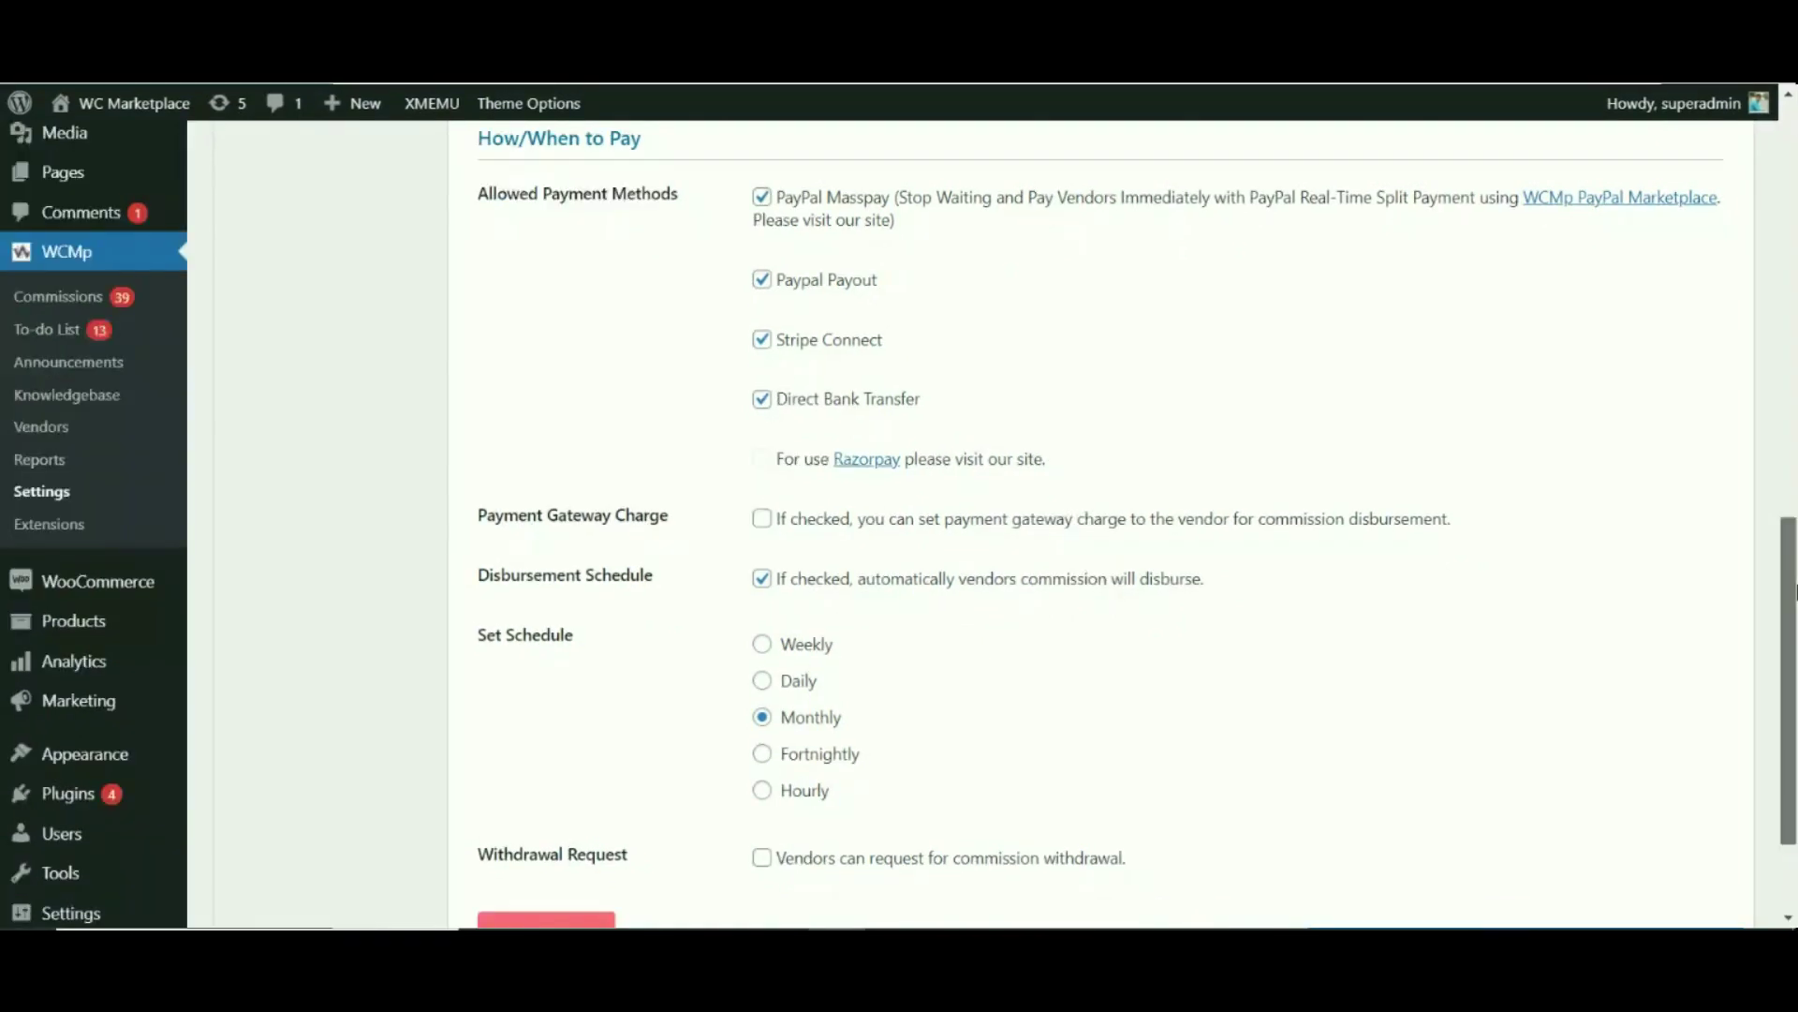
{"action": "left_click_drag", "start_coordinate": [480, 745], "coordinate": [624, 750]}
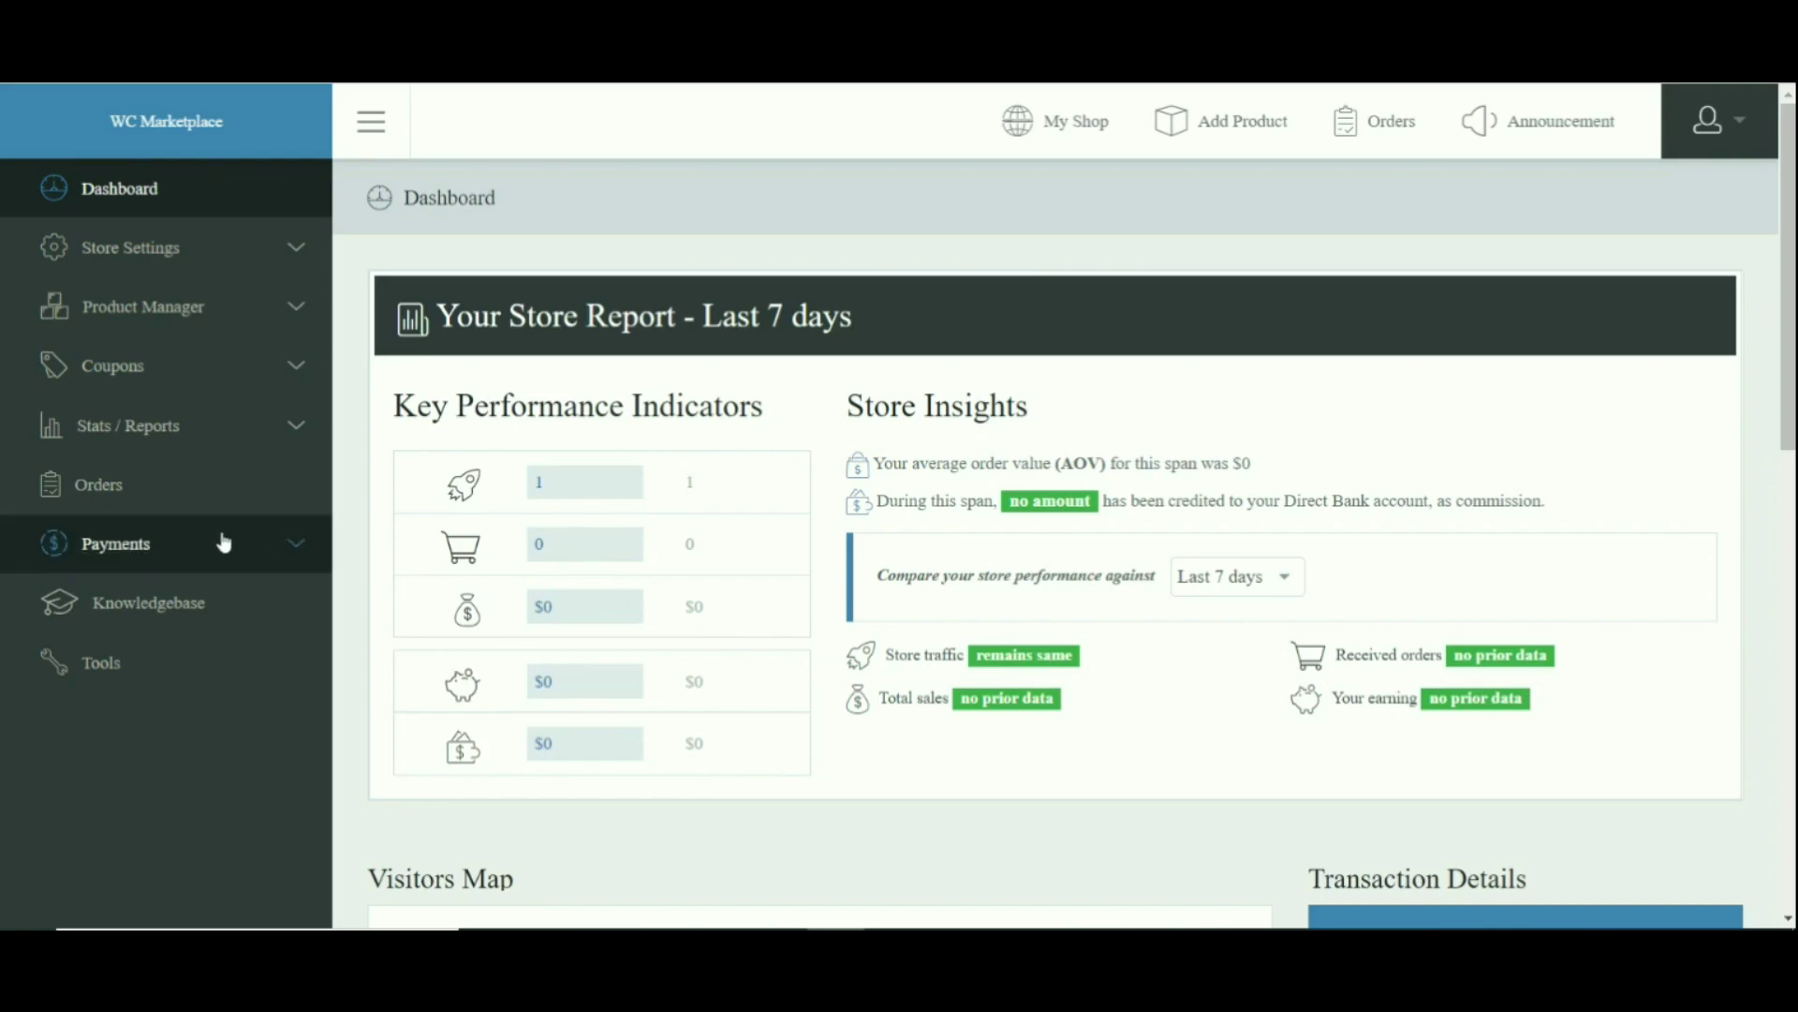
Step: Expand the vendor dashboard's Payments menu to reveal History
{"action": "left_click", "coordinate": [279, 550]}
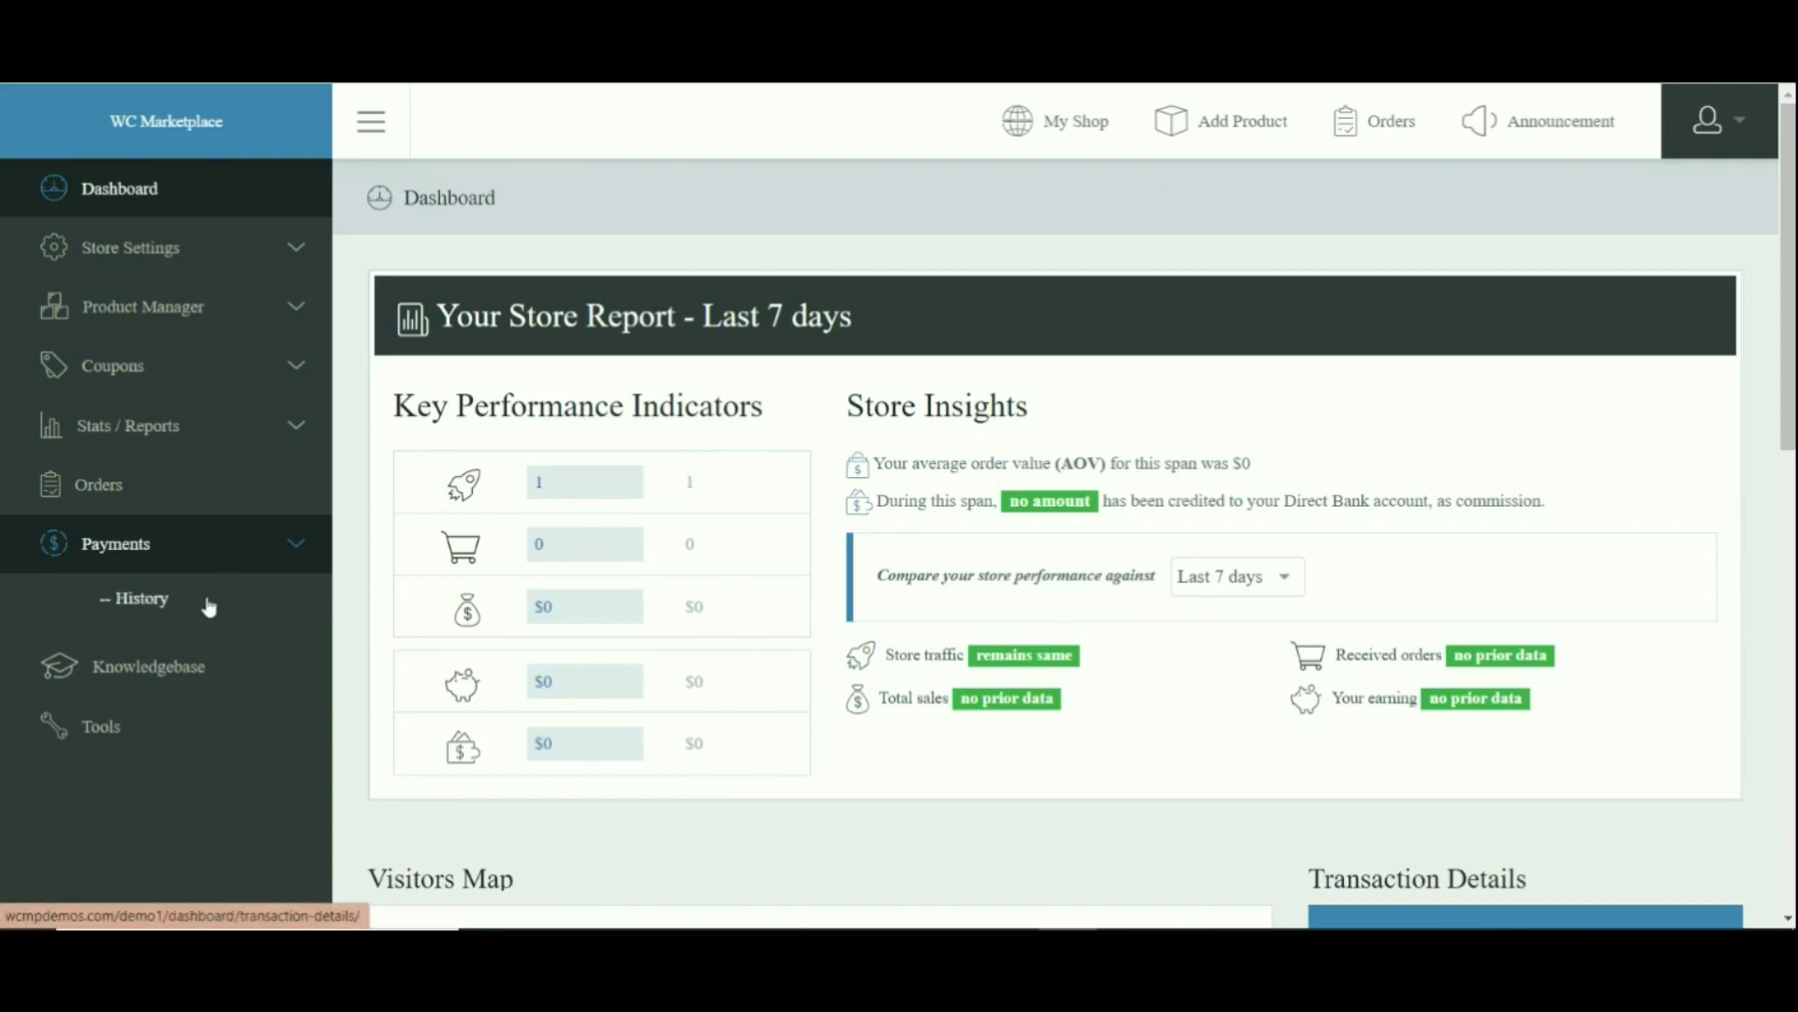
Step: Open the vendor's payment History page
{"action": "left_click", "coordinate": [141, 599]}
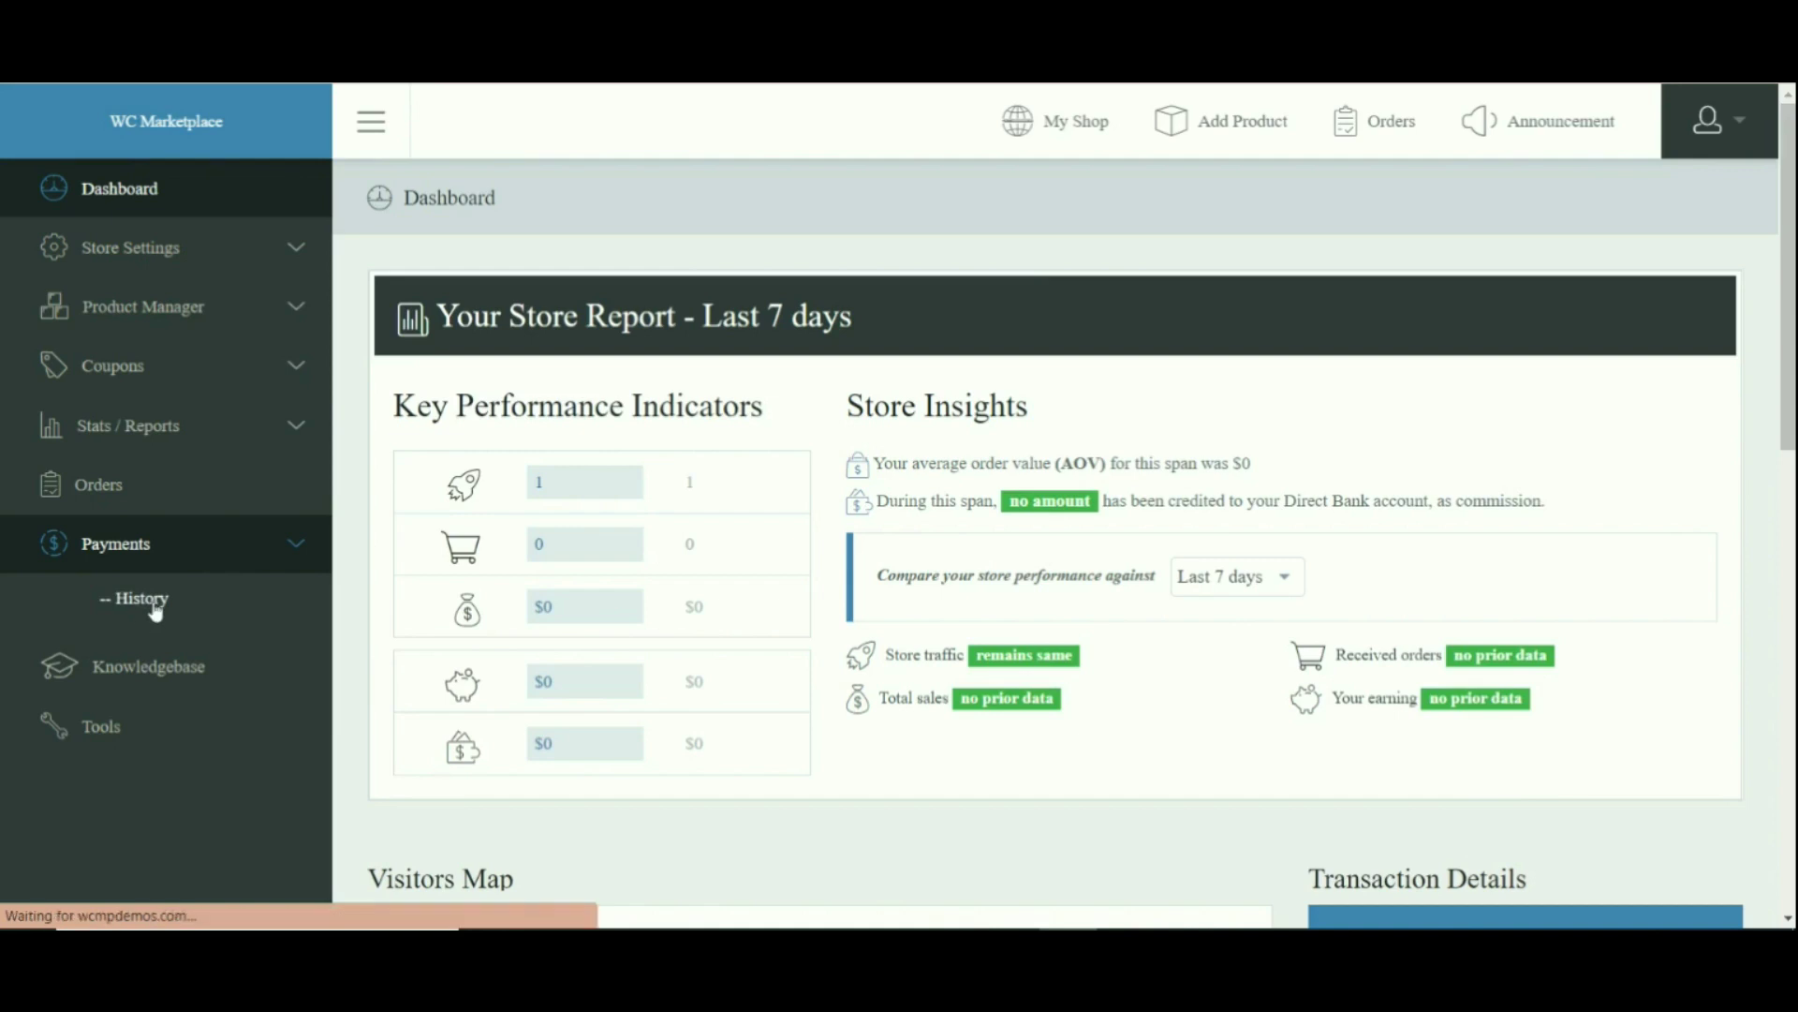